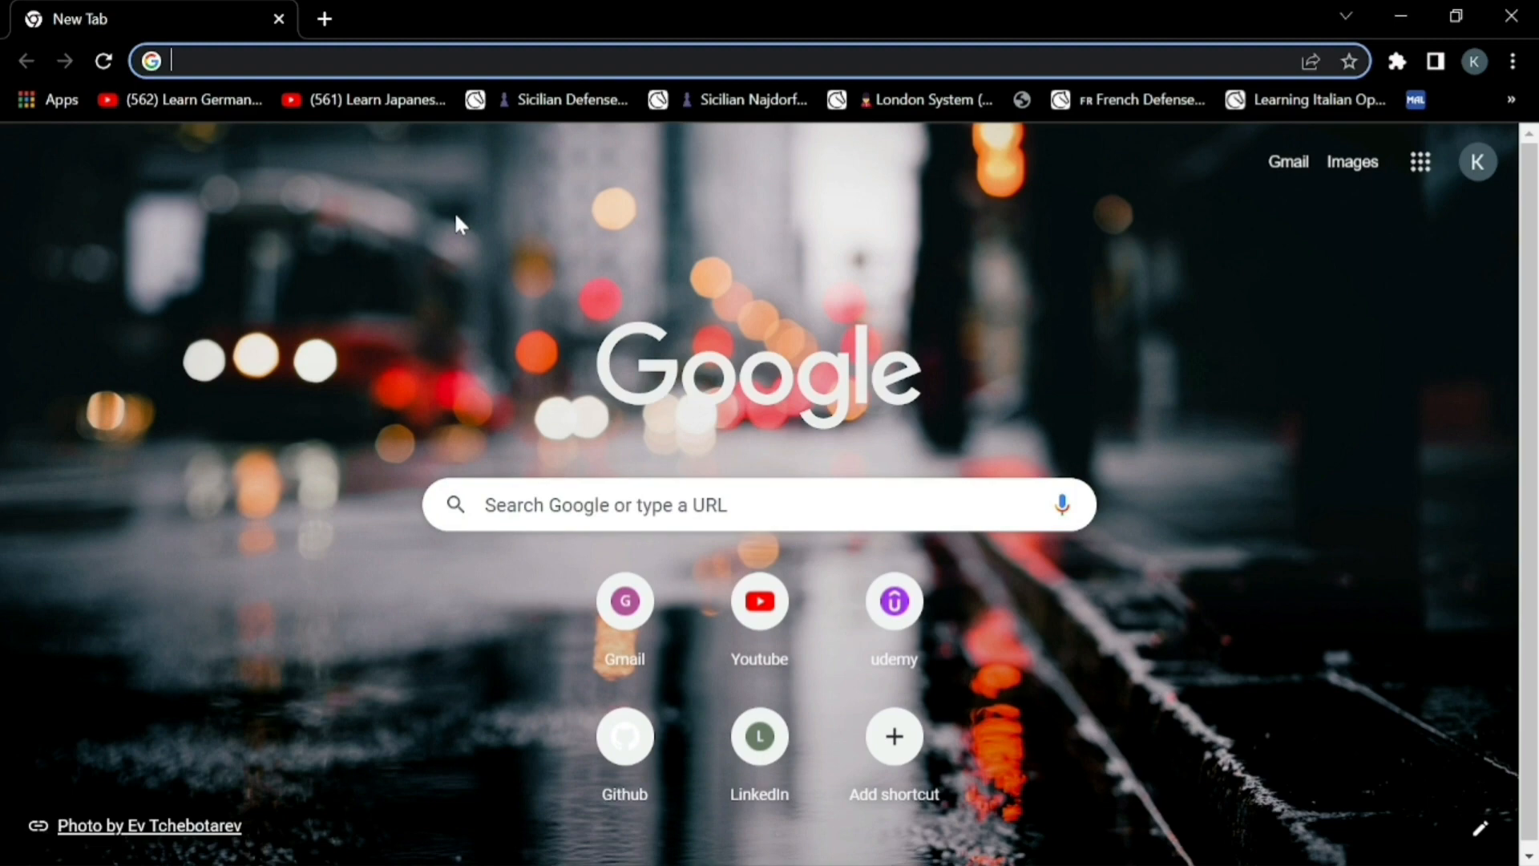
Search Google for "visual studio code c++"
{"action": "type", "text": "visual "}
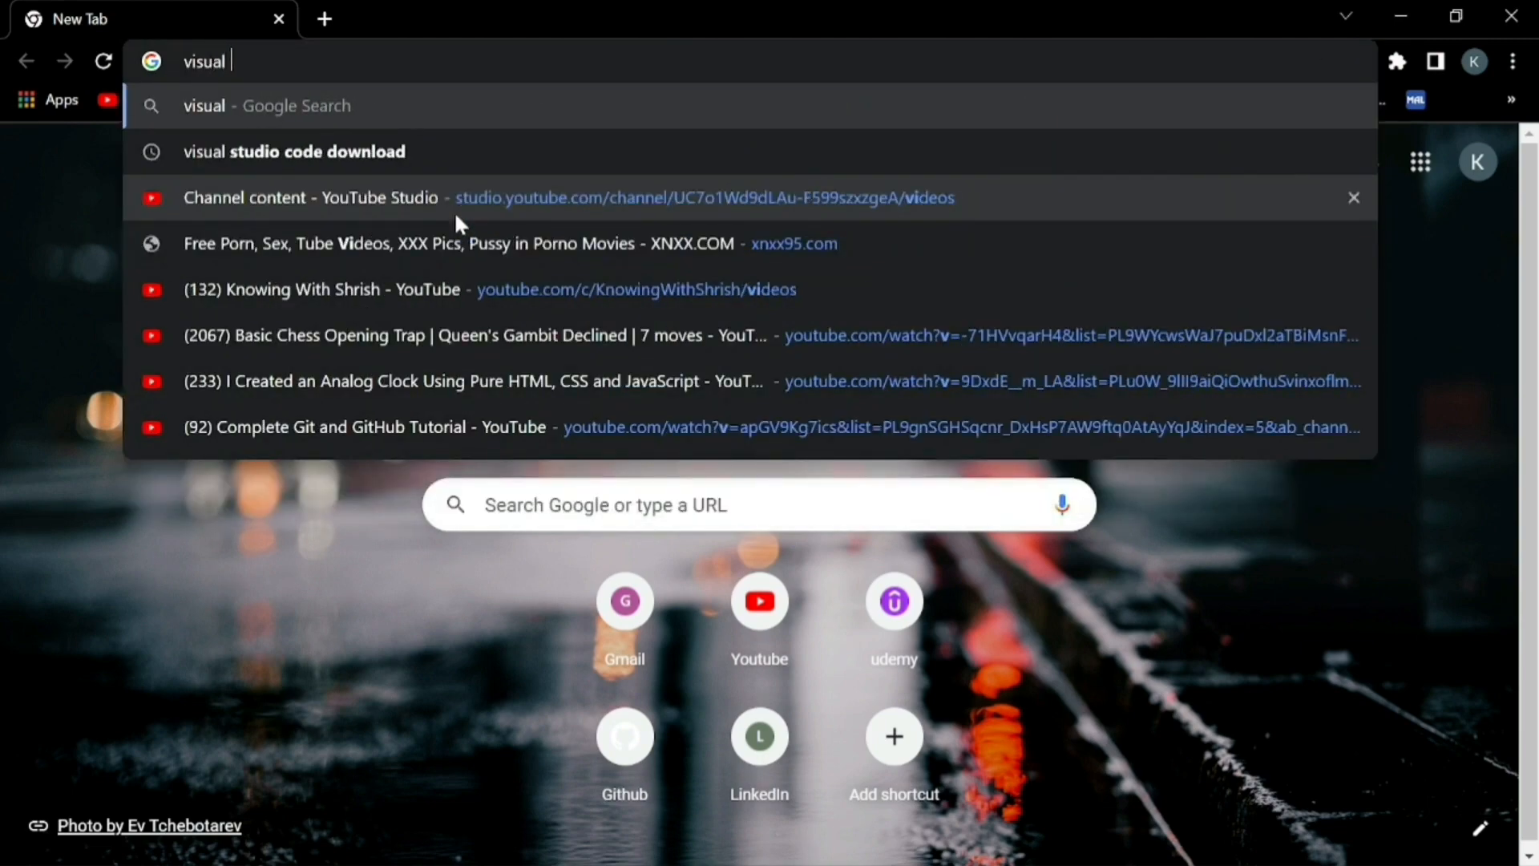
{"action": "type", "text": "studio cod"}
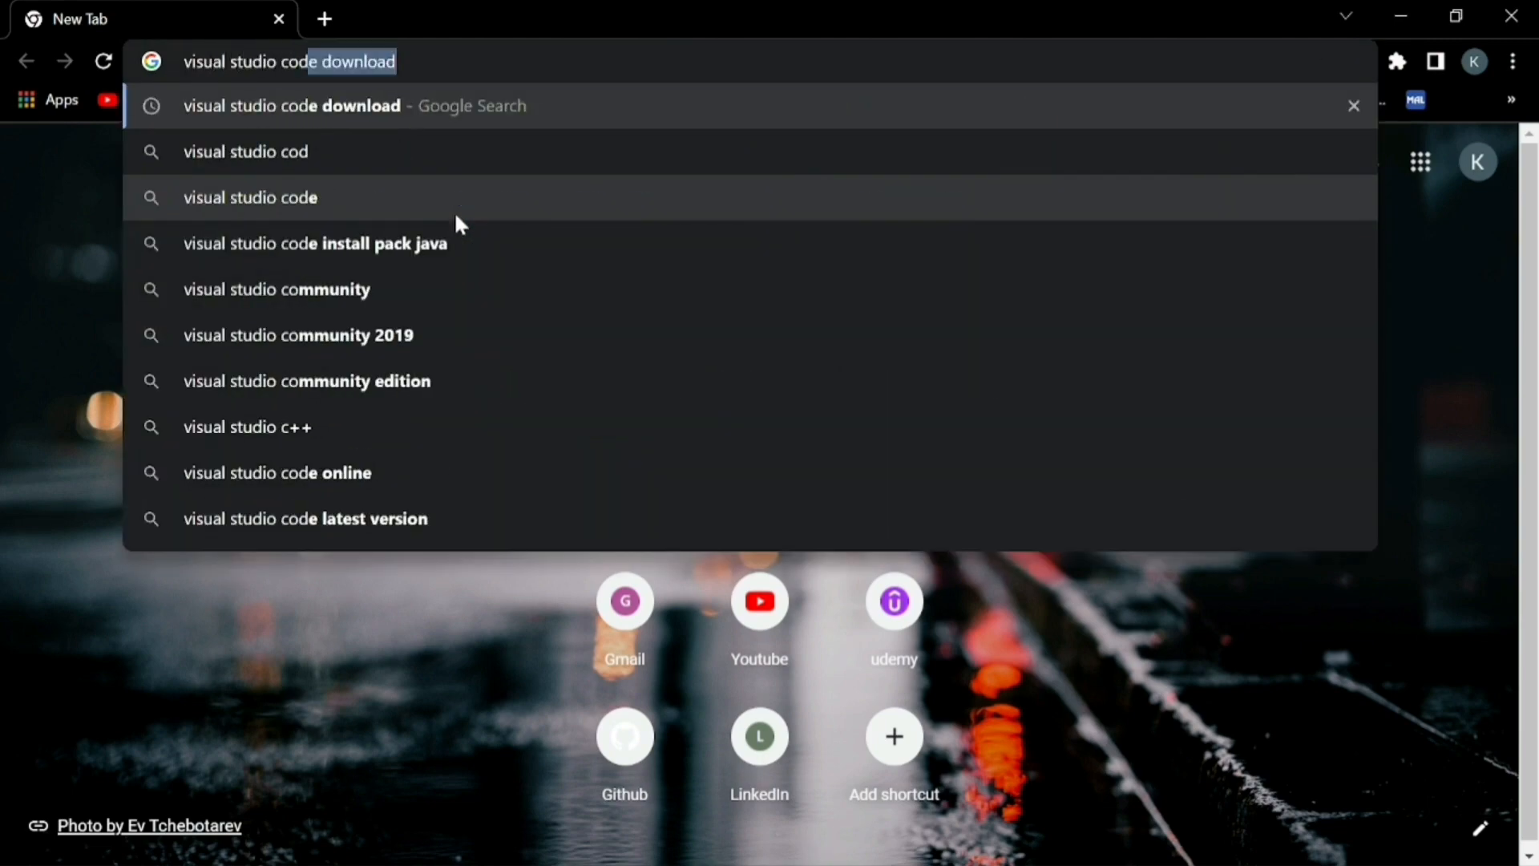
{"action": "type", "text": "e c++"}
{"action": "key", "text": "Return"}
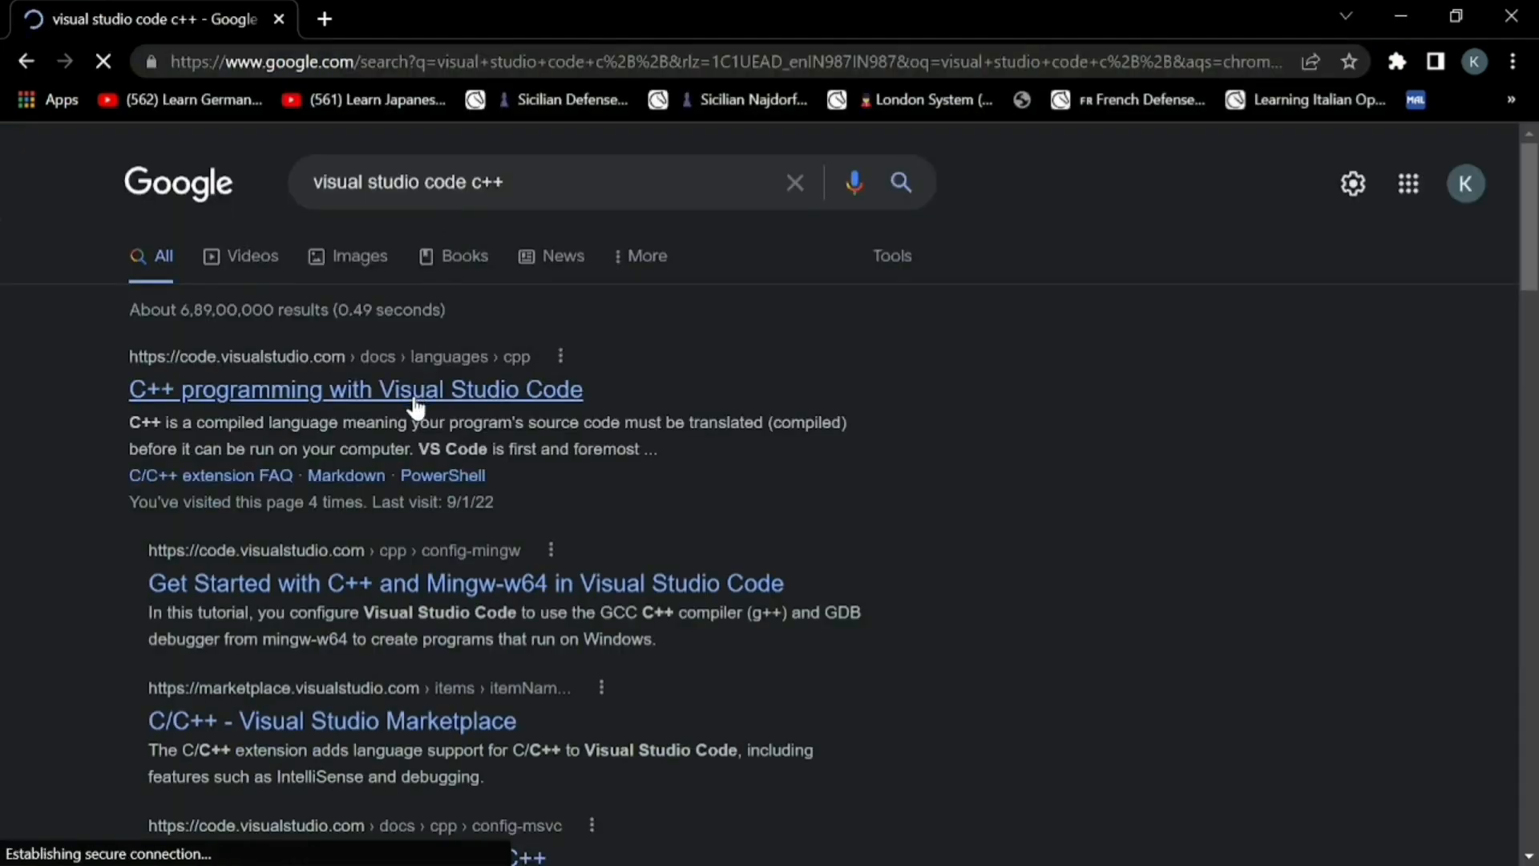
Open the C++ programming with Visual Studio Code docs and read through the compiler installation section
{"action": "left_click", "coordinate": [347, 401]}
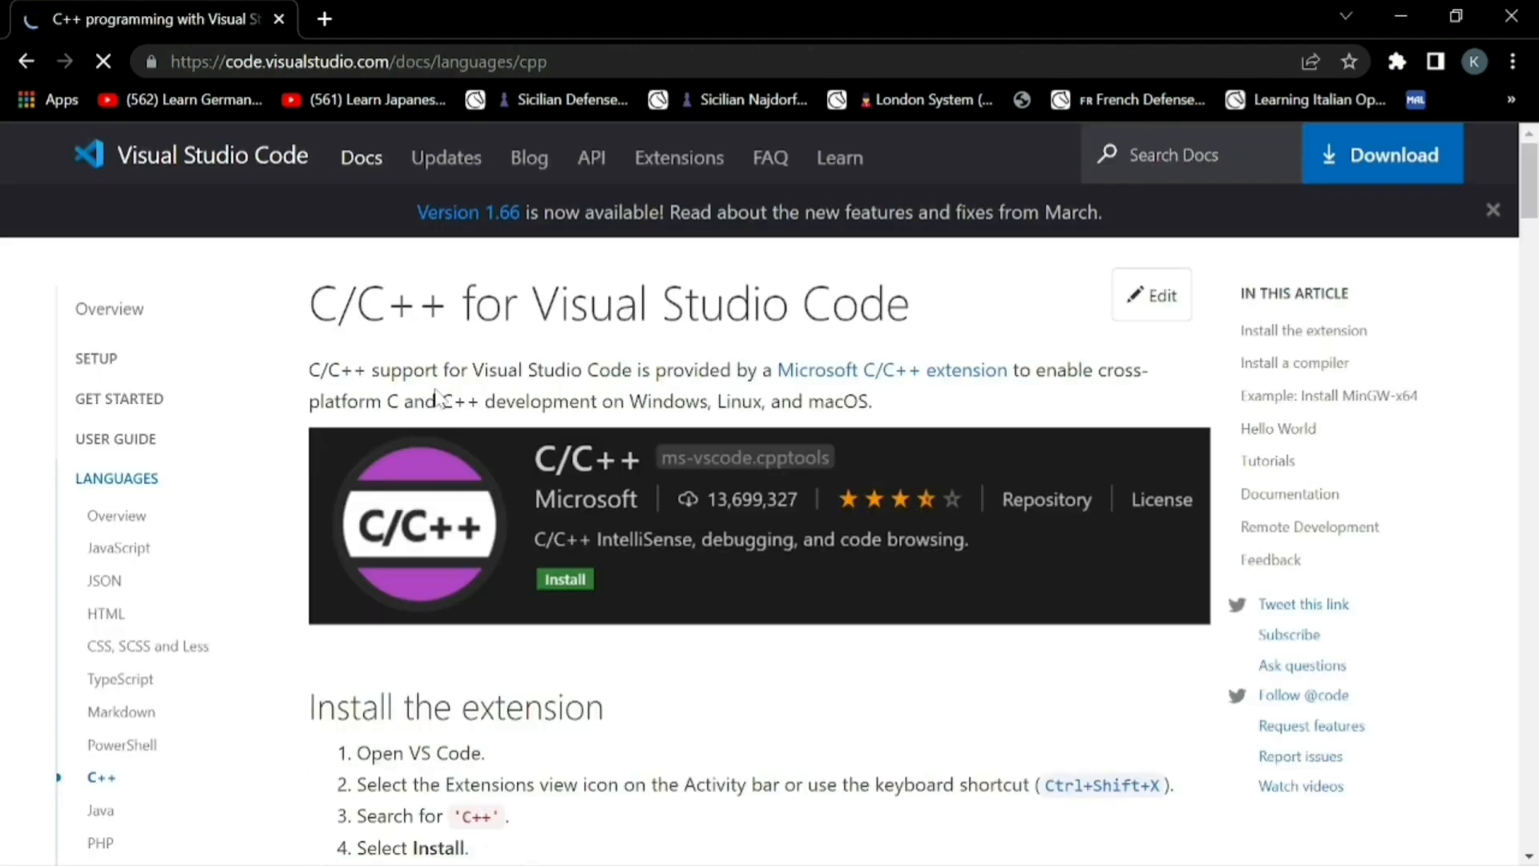
{"action": "scroll", "coordinate": [487, 560], "scroll_direction": "down", "scroll_amount": 6}
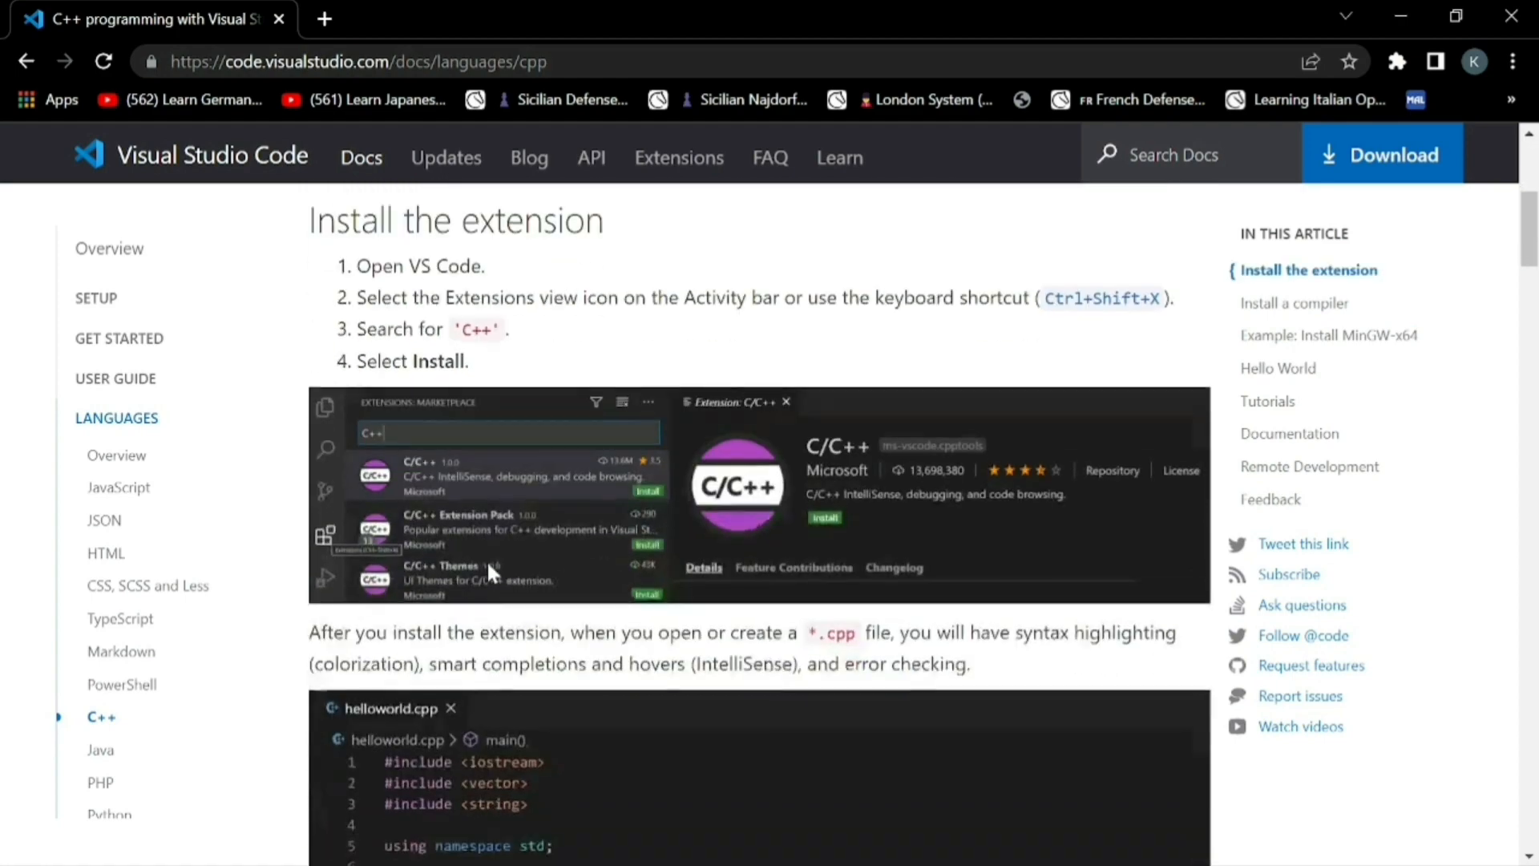
{"action": "scroll", "coordinate": [488, 571], "scroll_direction": "down", "scroll_amount": 9}
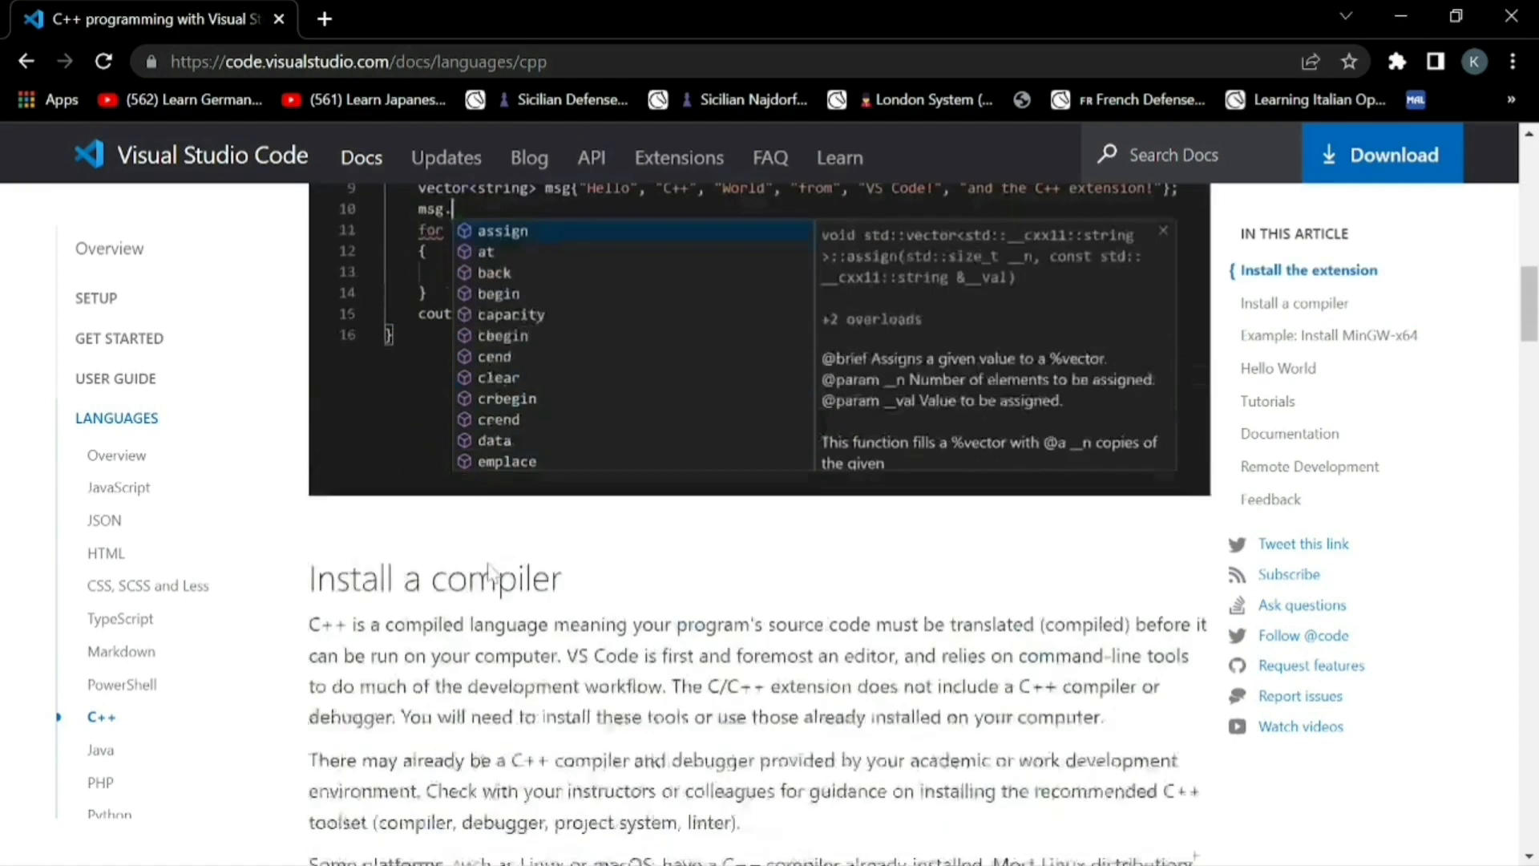
{"action": "scroll", "coordinate": [491, 570], "scroll_direction": "down", "scroll_amount": 6}
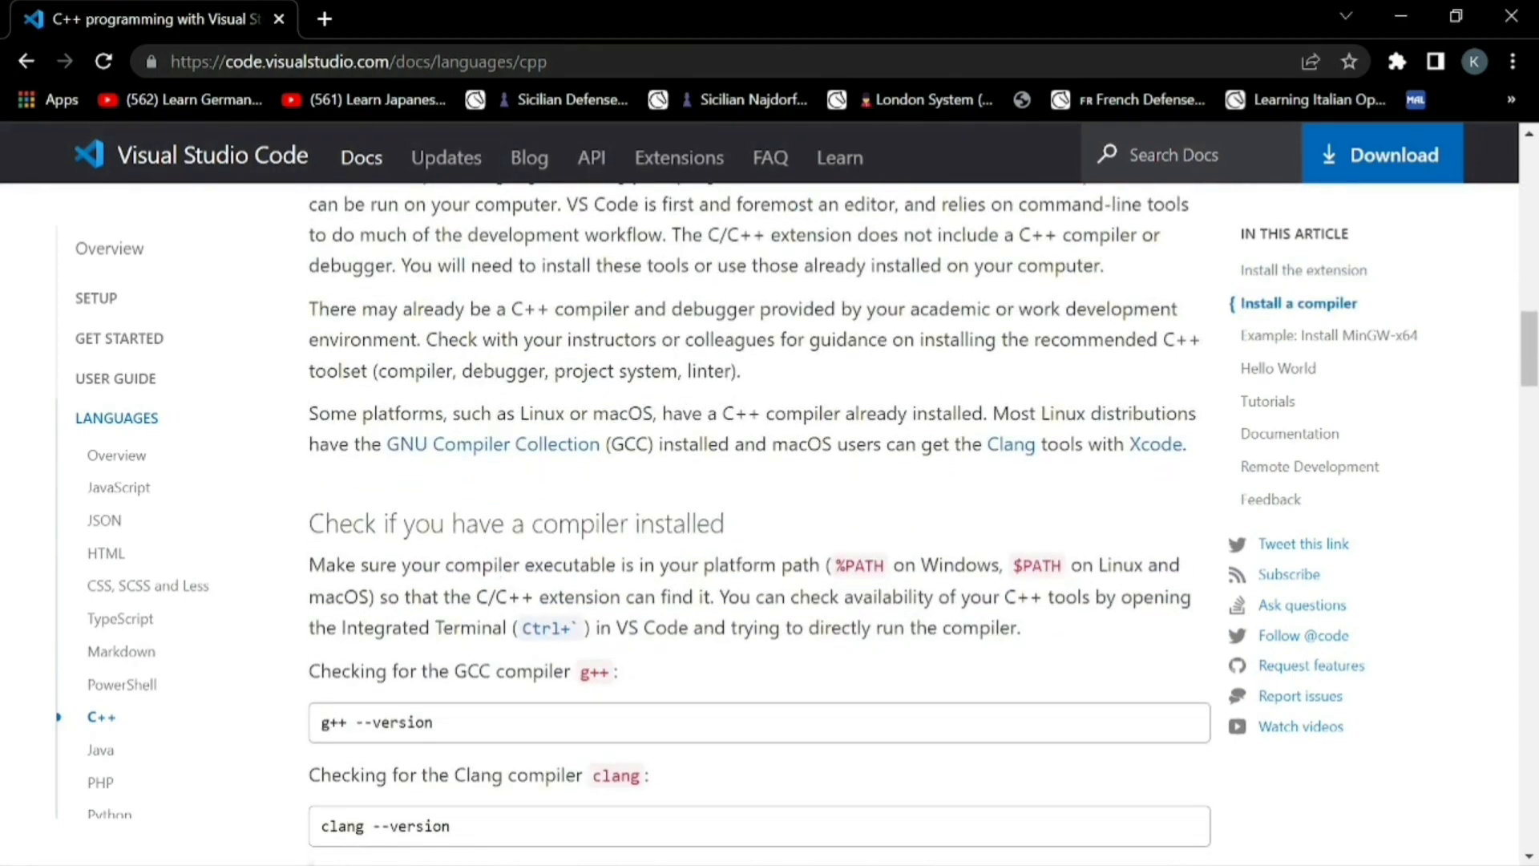
{"action": "scroll", "coordinate": [760, 517], "scroll_direction": "up", "scroll_amount": 3}
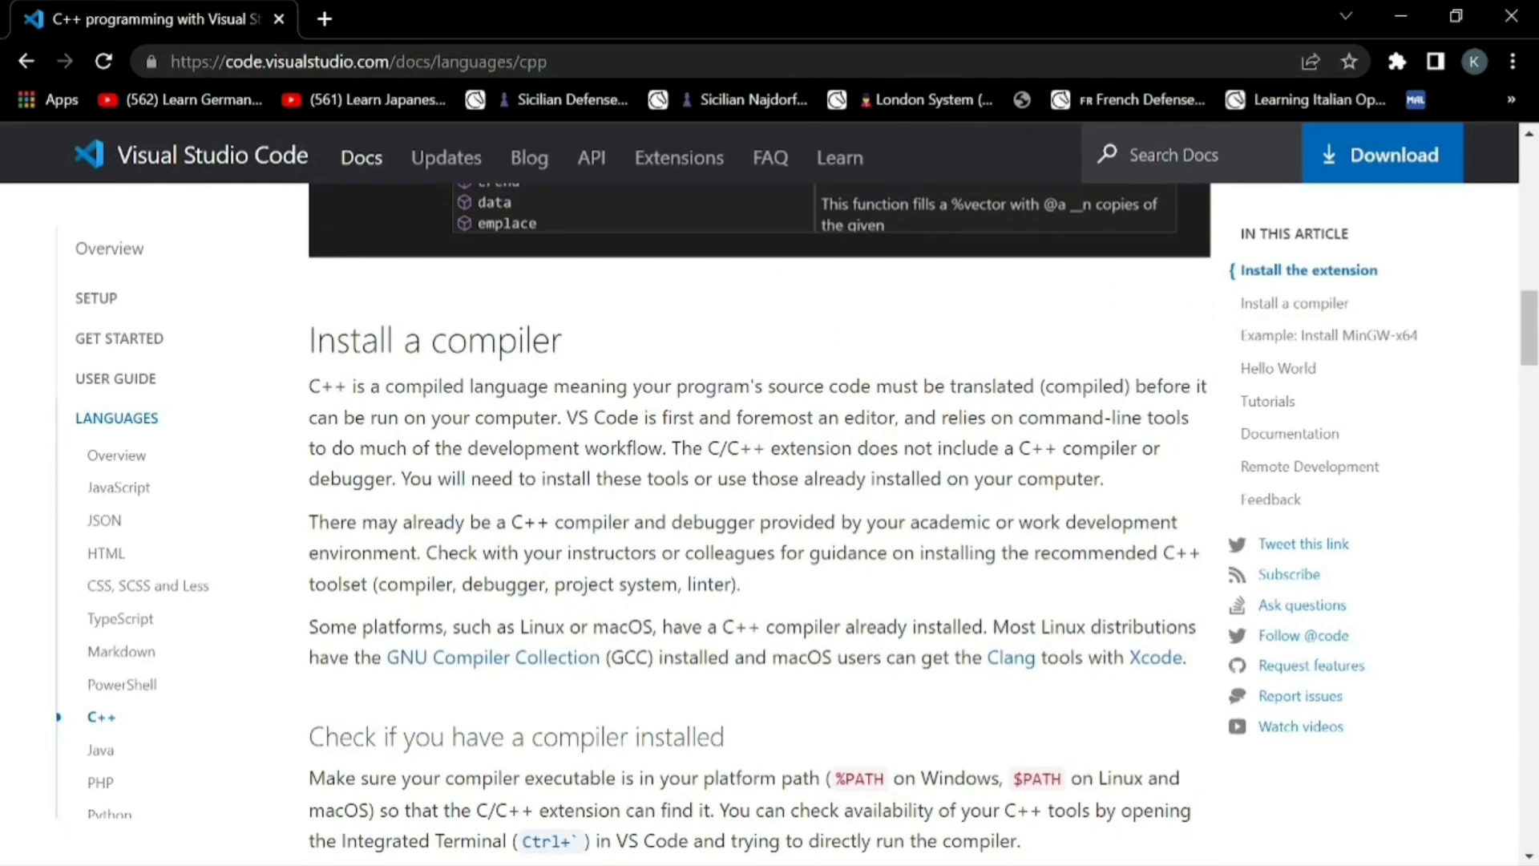
{"action": "scroll", "coordinate": [436, 475], "scroll_direction": "down", "scroll_amount": 3}
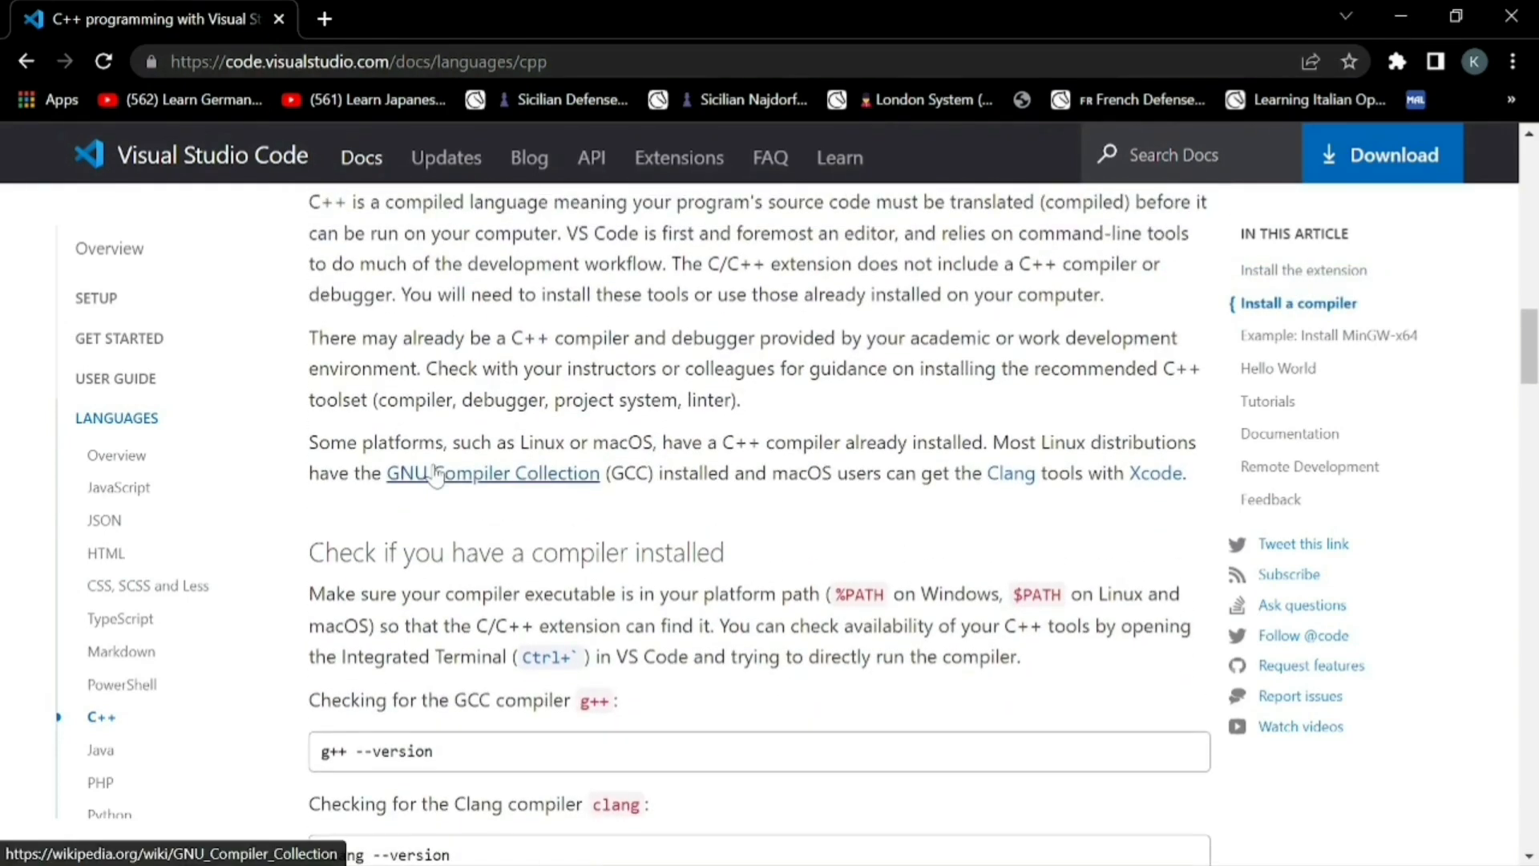
{"action": "scroll", "coordinate": [437, 475], "scroll_direction": "down", "scroll_amount": 10}
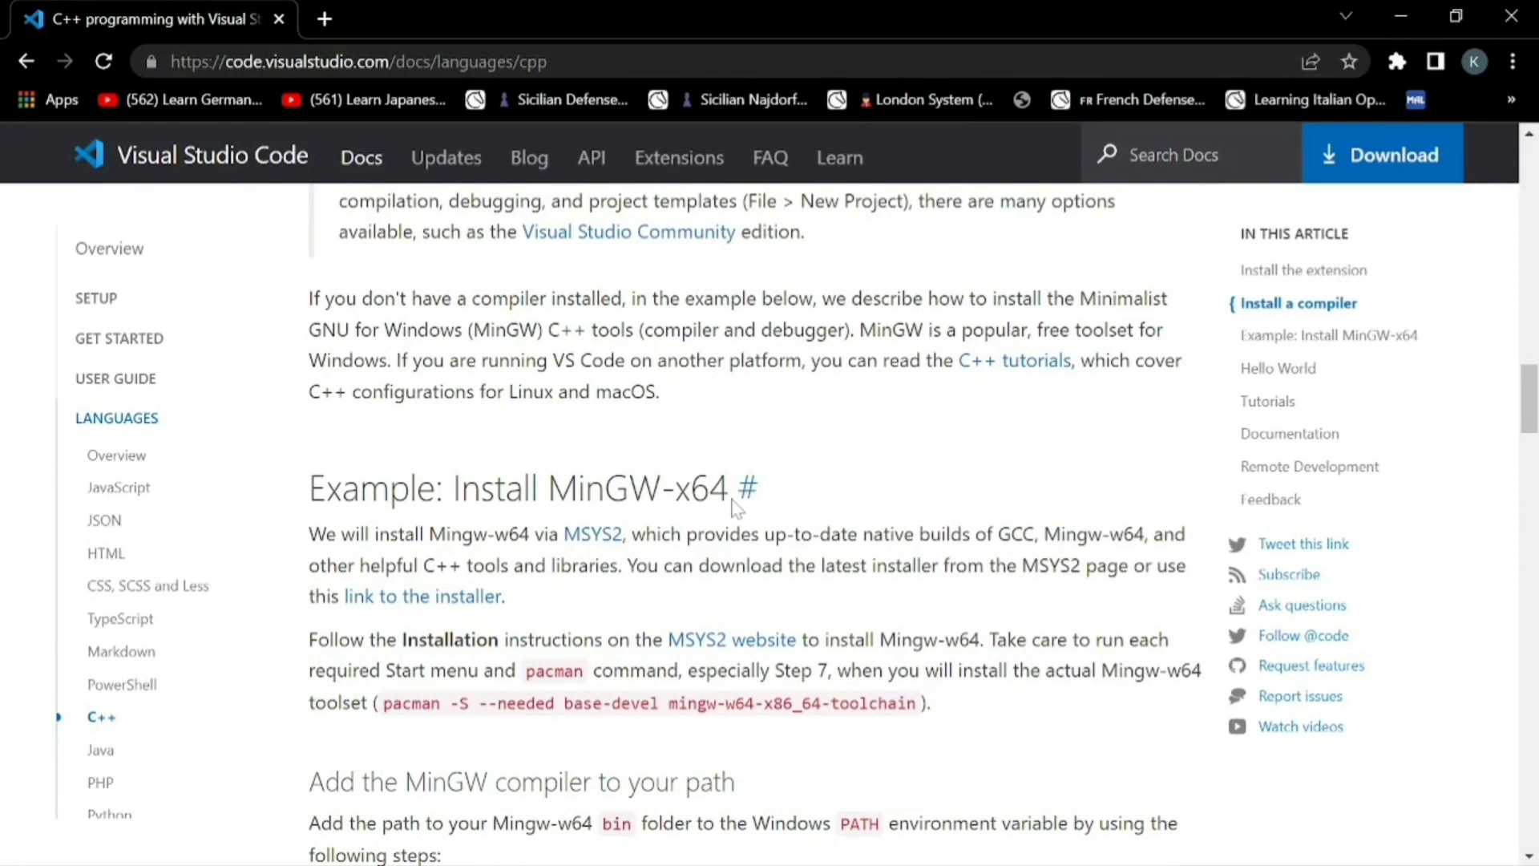
{"action": "scroll", "coordinate": [736, 506], "scroll_direction": "down", "scroll_amount": 2}
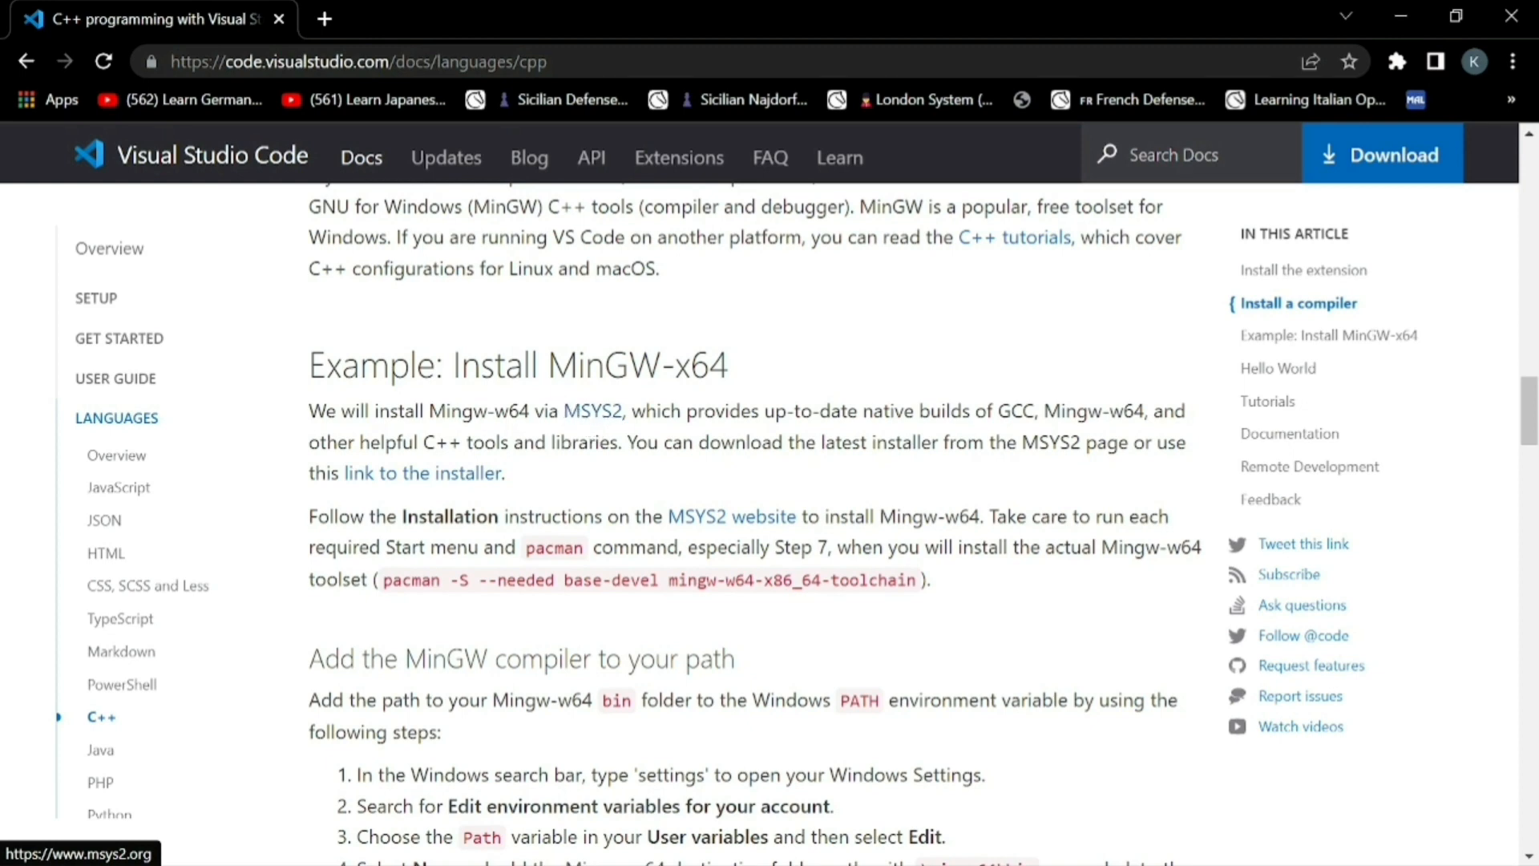
Open the MSYS2 website and download and run the msys2-x86_64-20220319.exe installer
{"action": "left_click", "coordinate": [582, 417]}
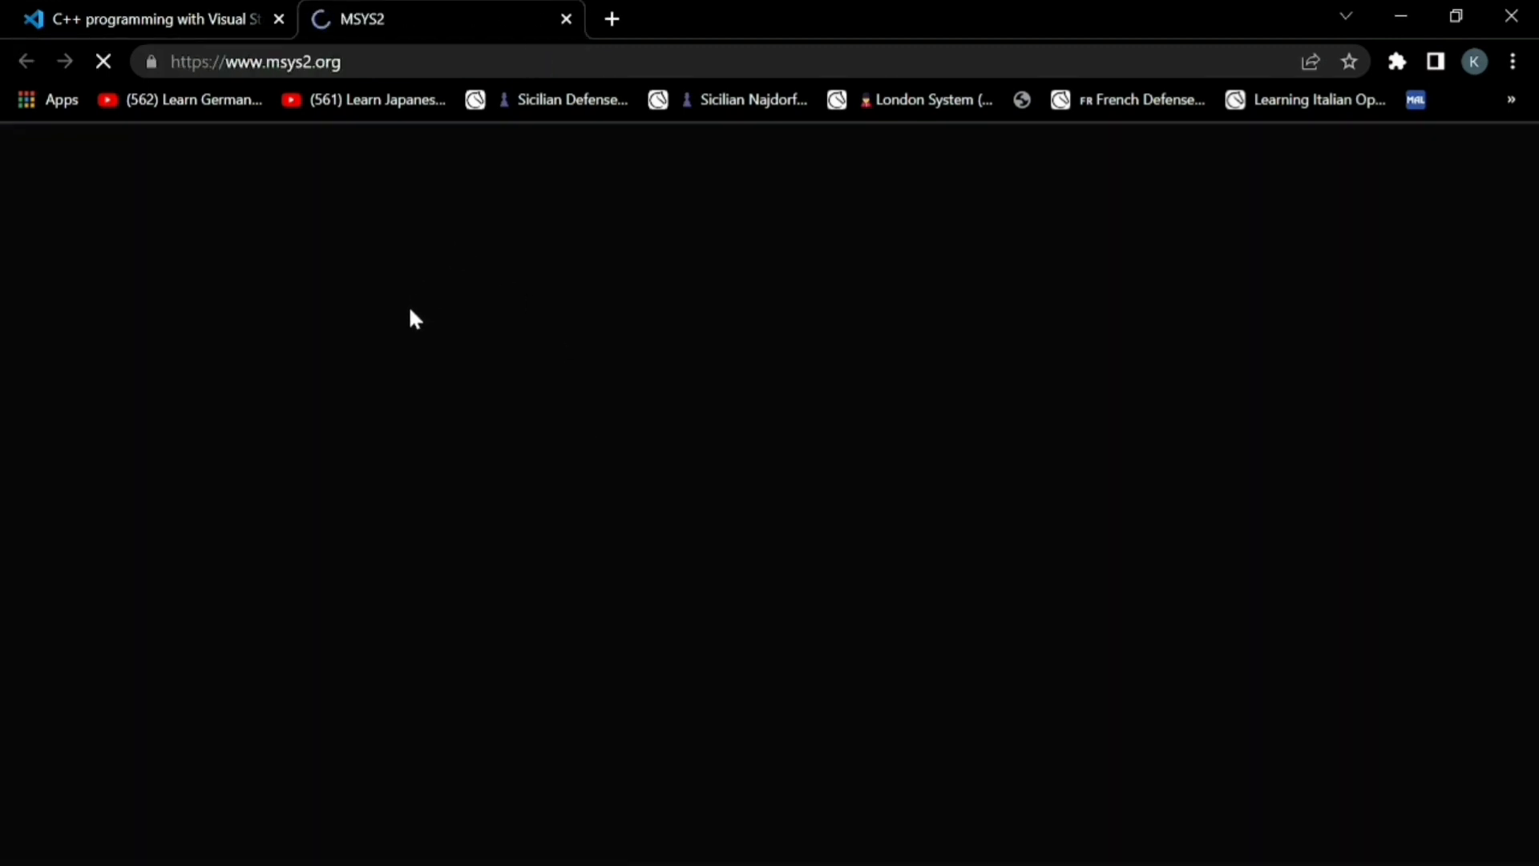
{"action": "scroll", "coordinate": [469, 503], "scroll_direction": "down", "scroll_amount": 5}
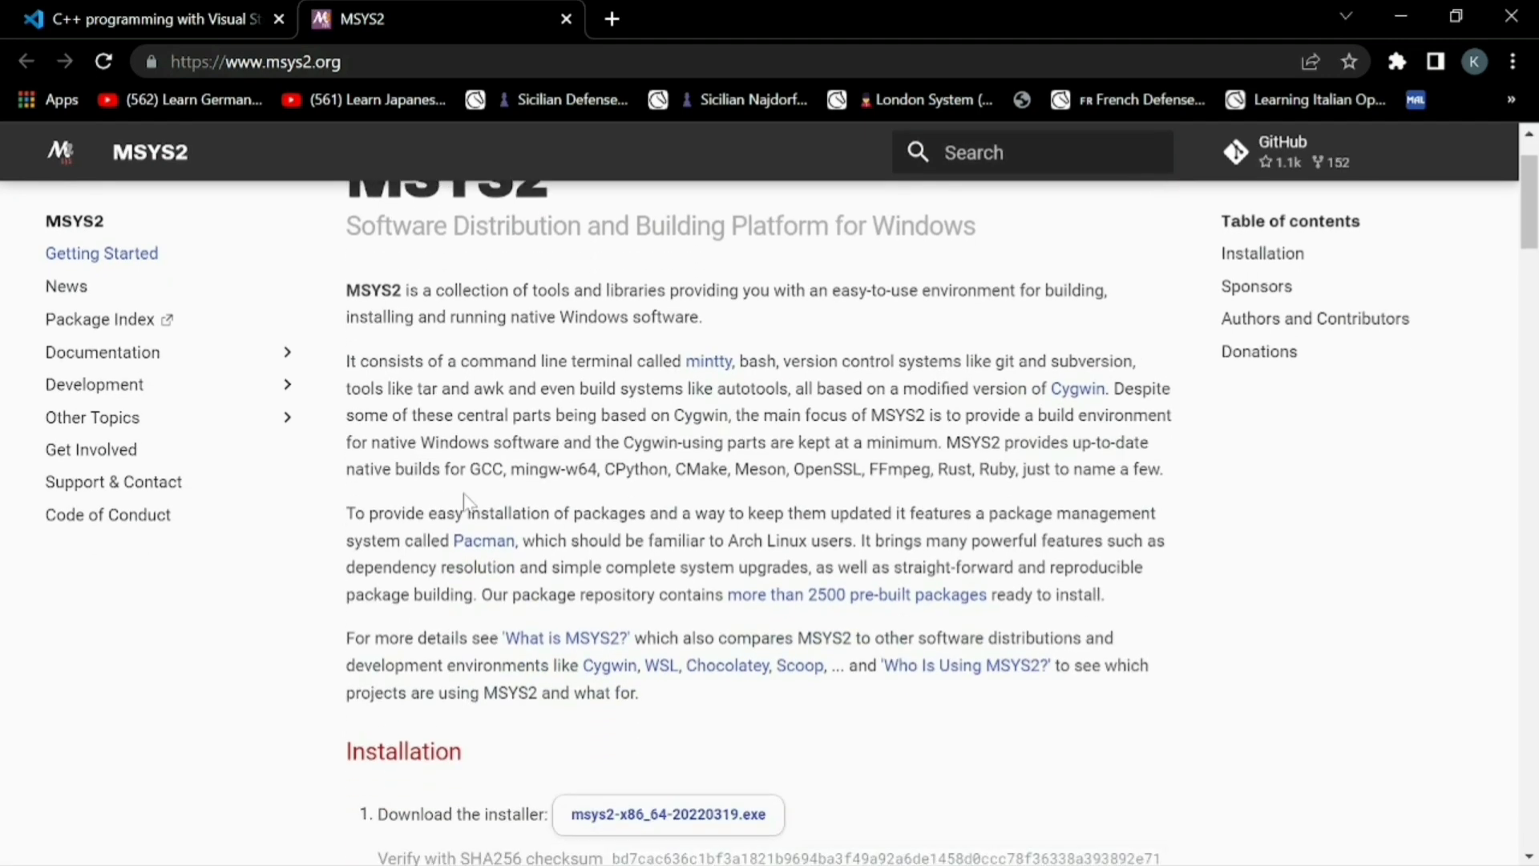
{"action": "scroll", "coordinate": [466, 502], "scroll_direction": "down", "scroll_amount": 1}
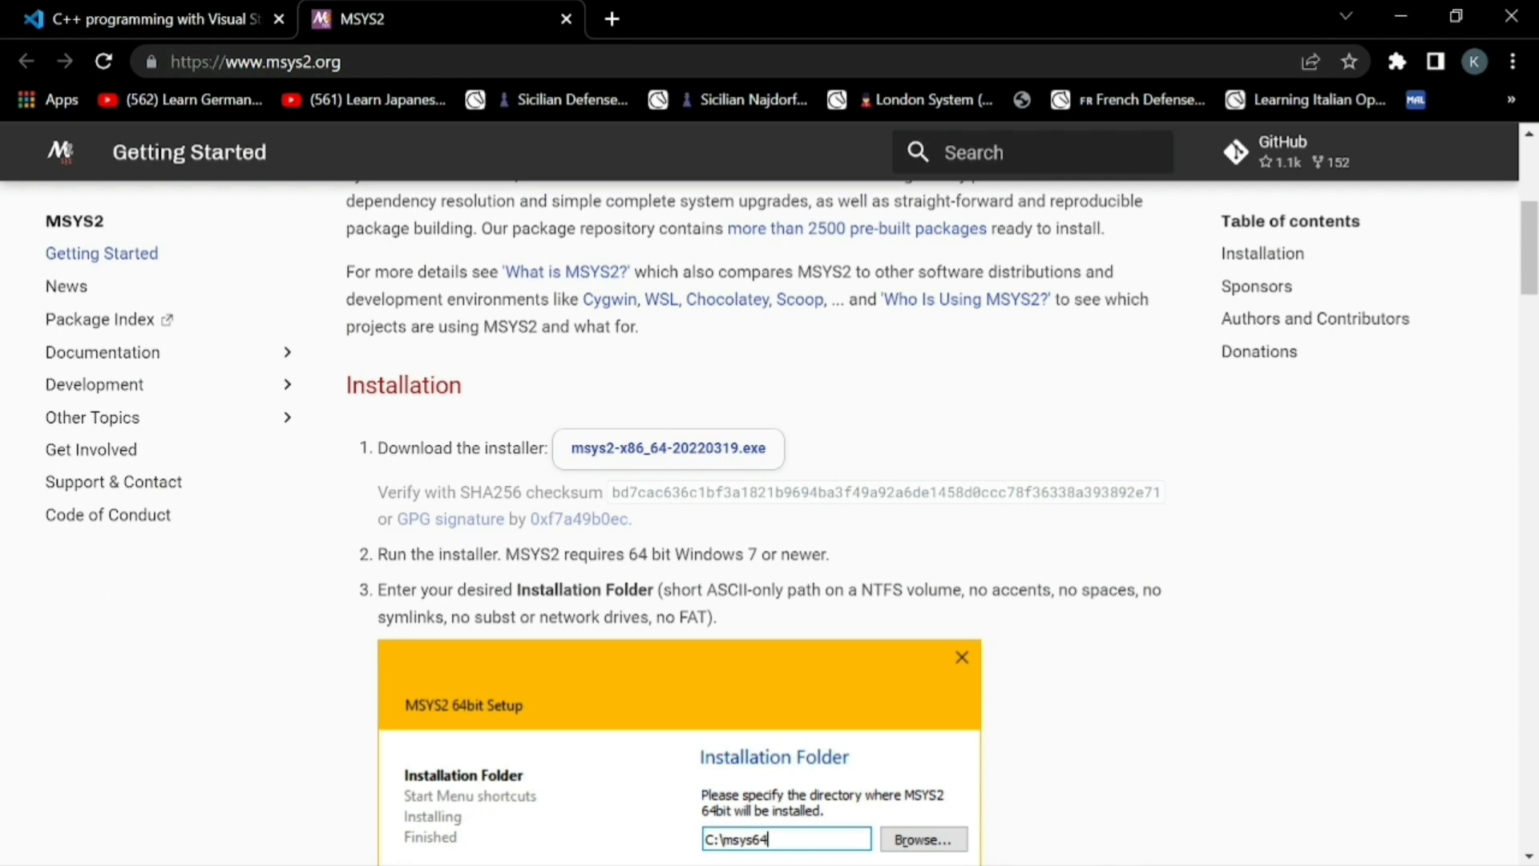
{"action": "left_click", "coordinate": [670, 457]}
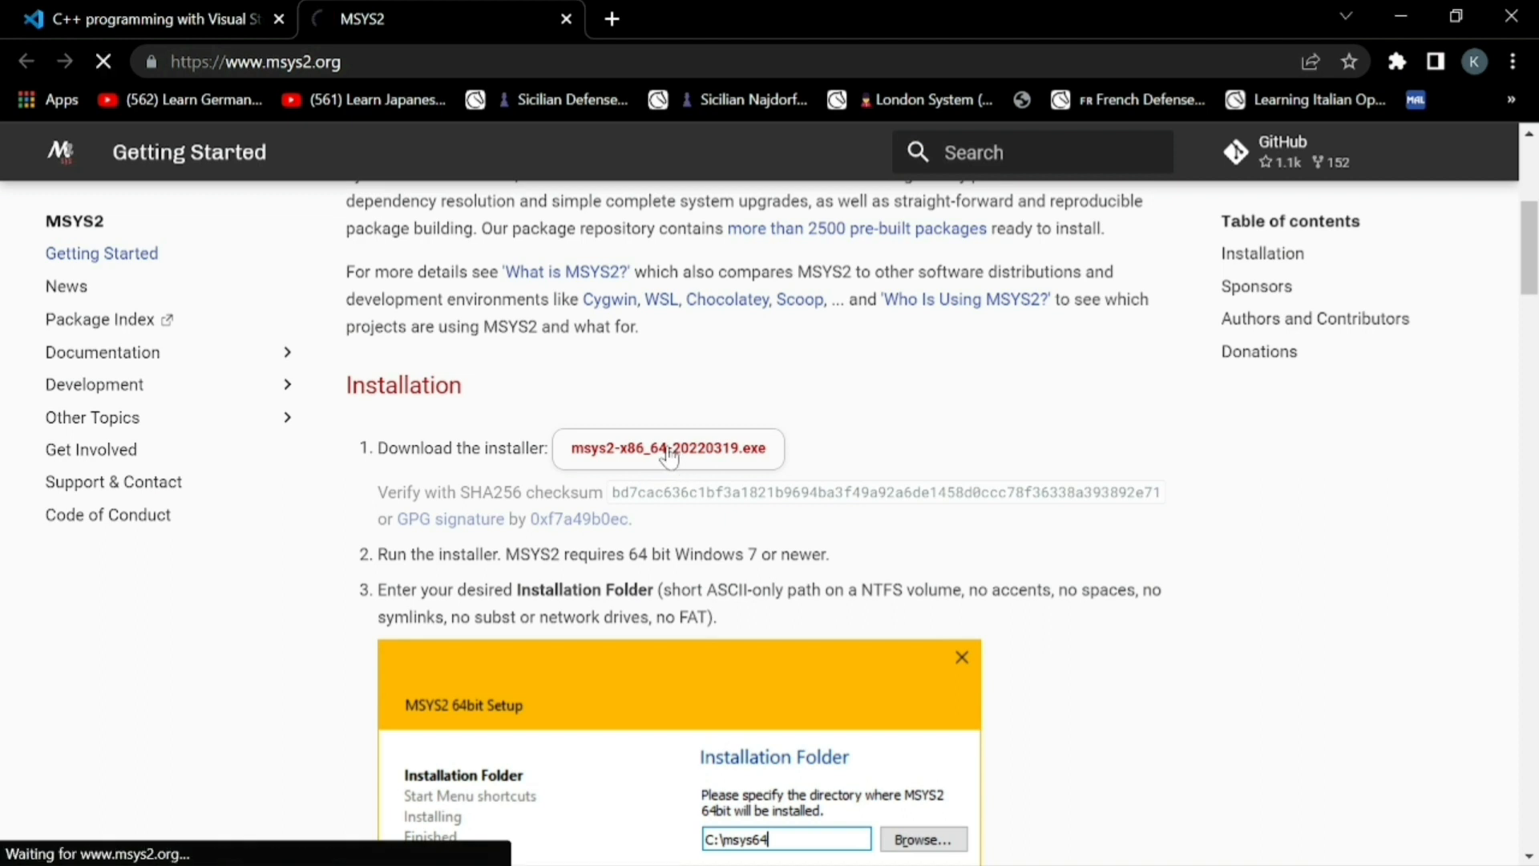
{"action": "scroll", "coordinate": [492, 609], "scroll_direction": "down", "scroll_amount": 1}
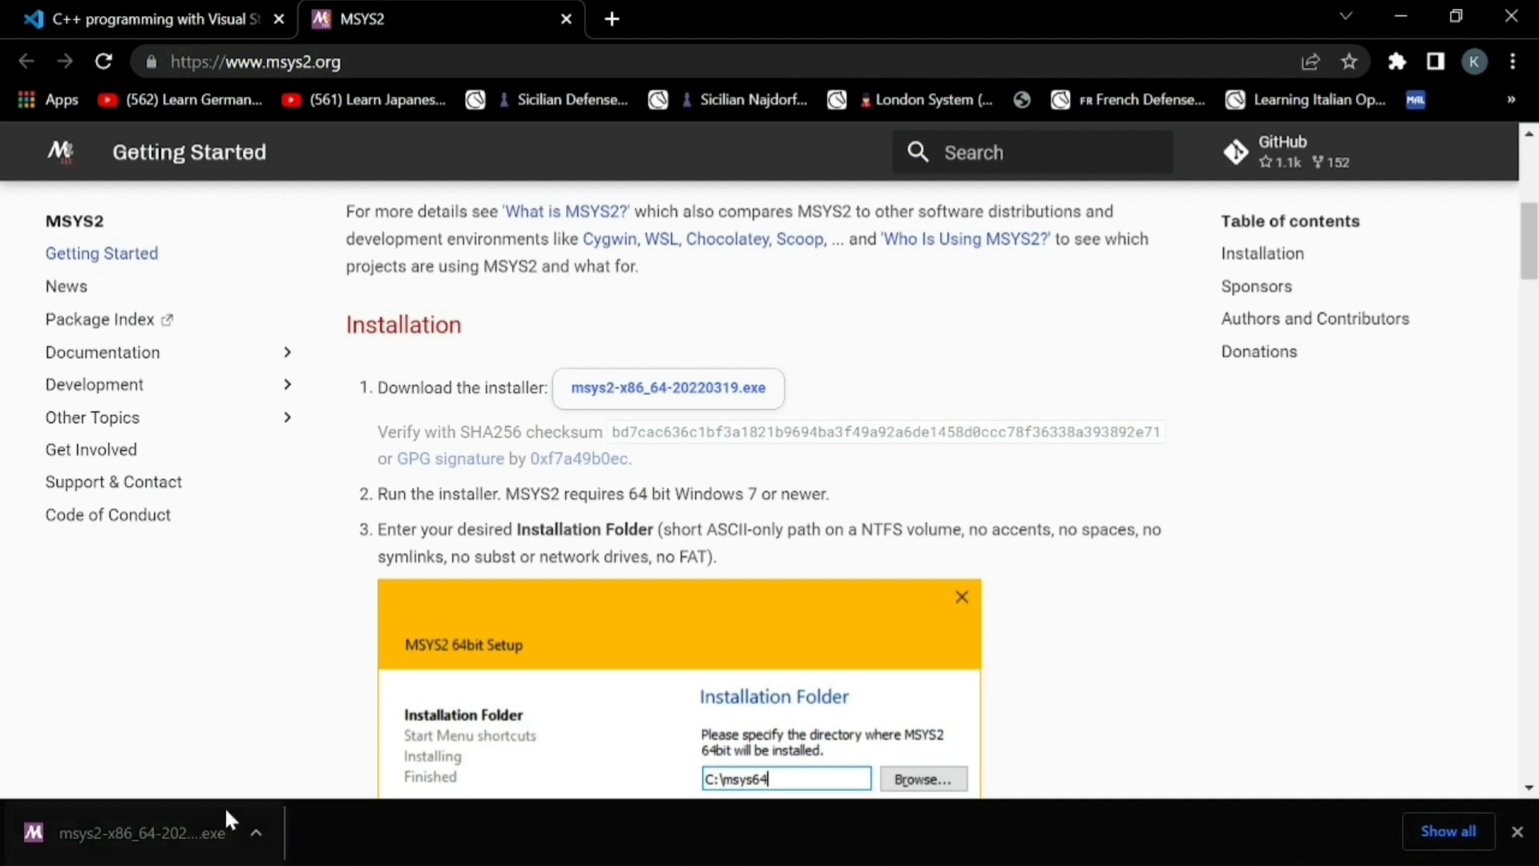
{"action": "left_click", "coordinate": [210, 825]}
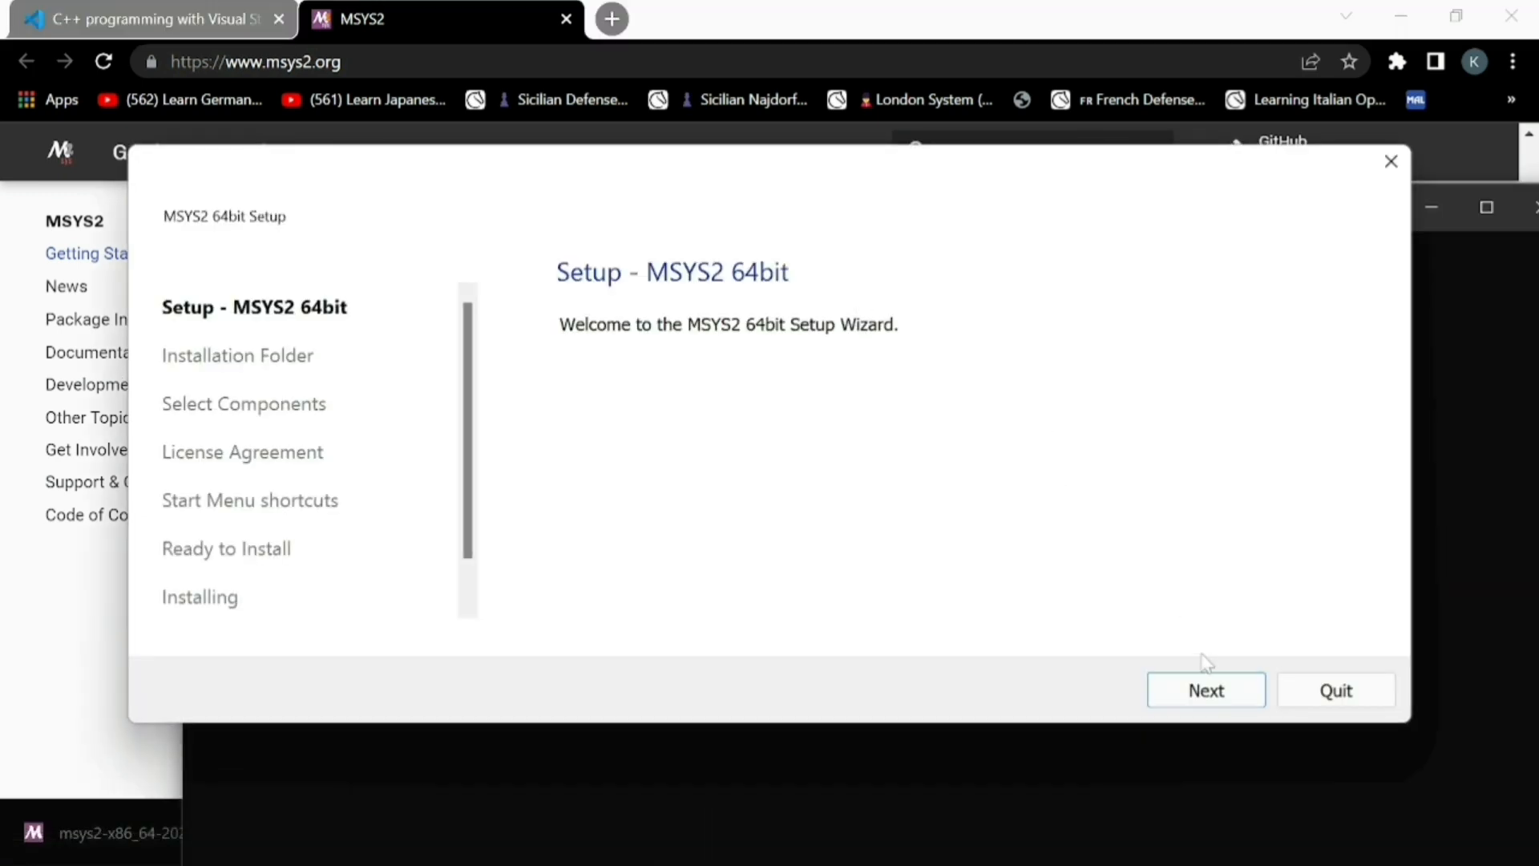
Try to install MSYS2 into C:\msys64, then quit the installer and close its terminal window
{"action": "left_click", "coordinate": [1207, 687]}
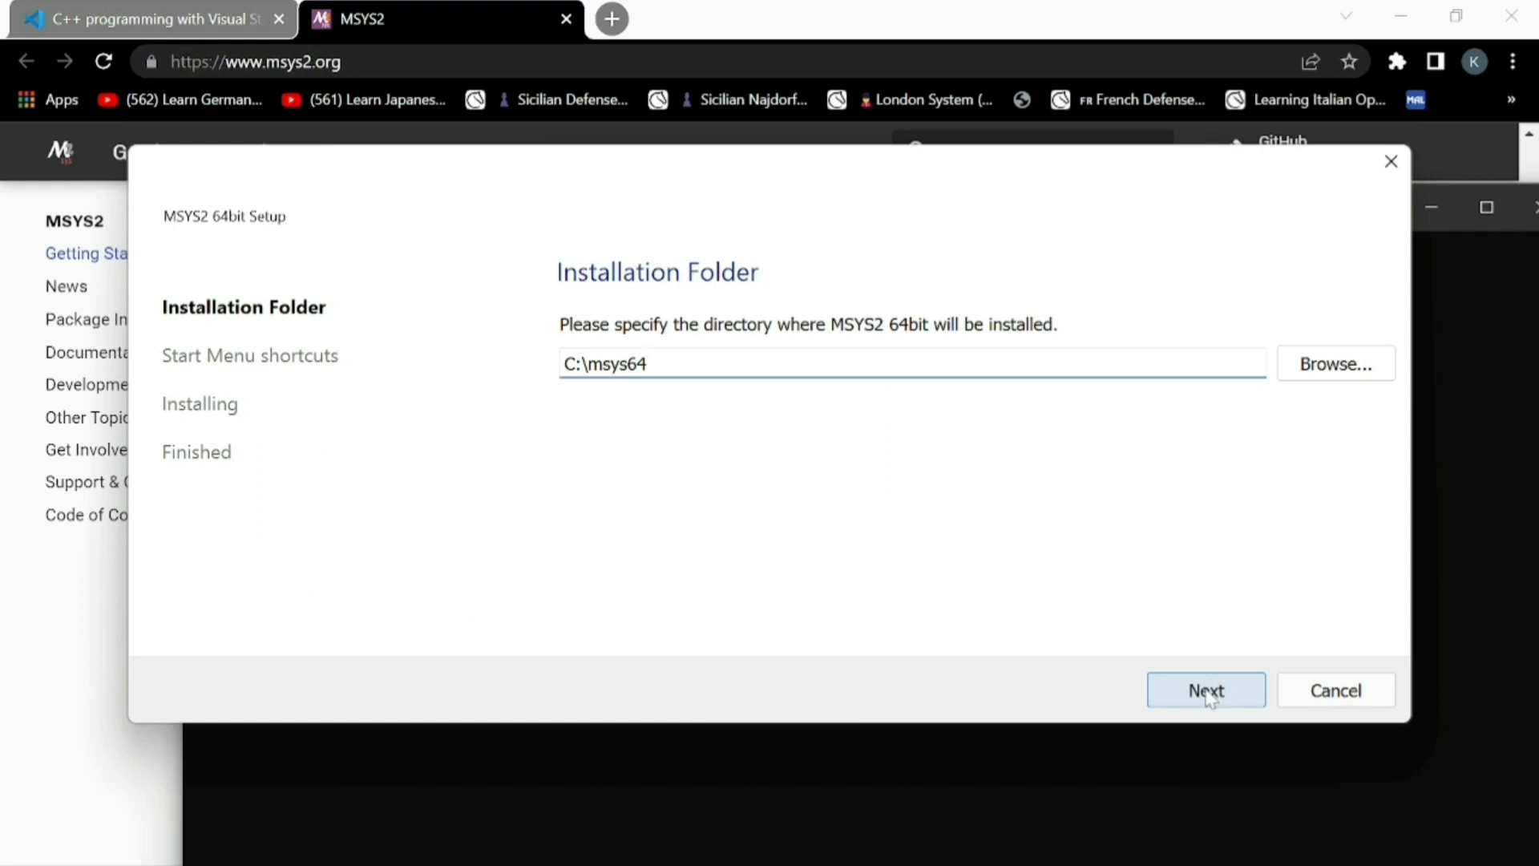
{"action": "left_click", "coordinate": [1206, 690]}
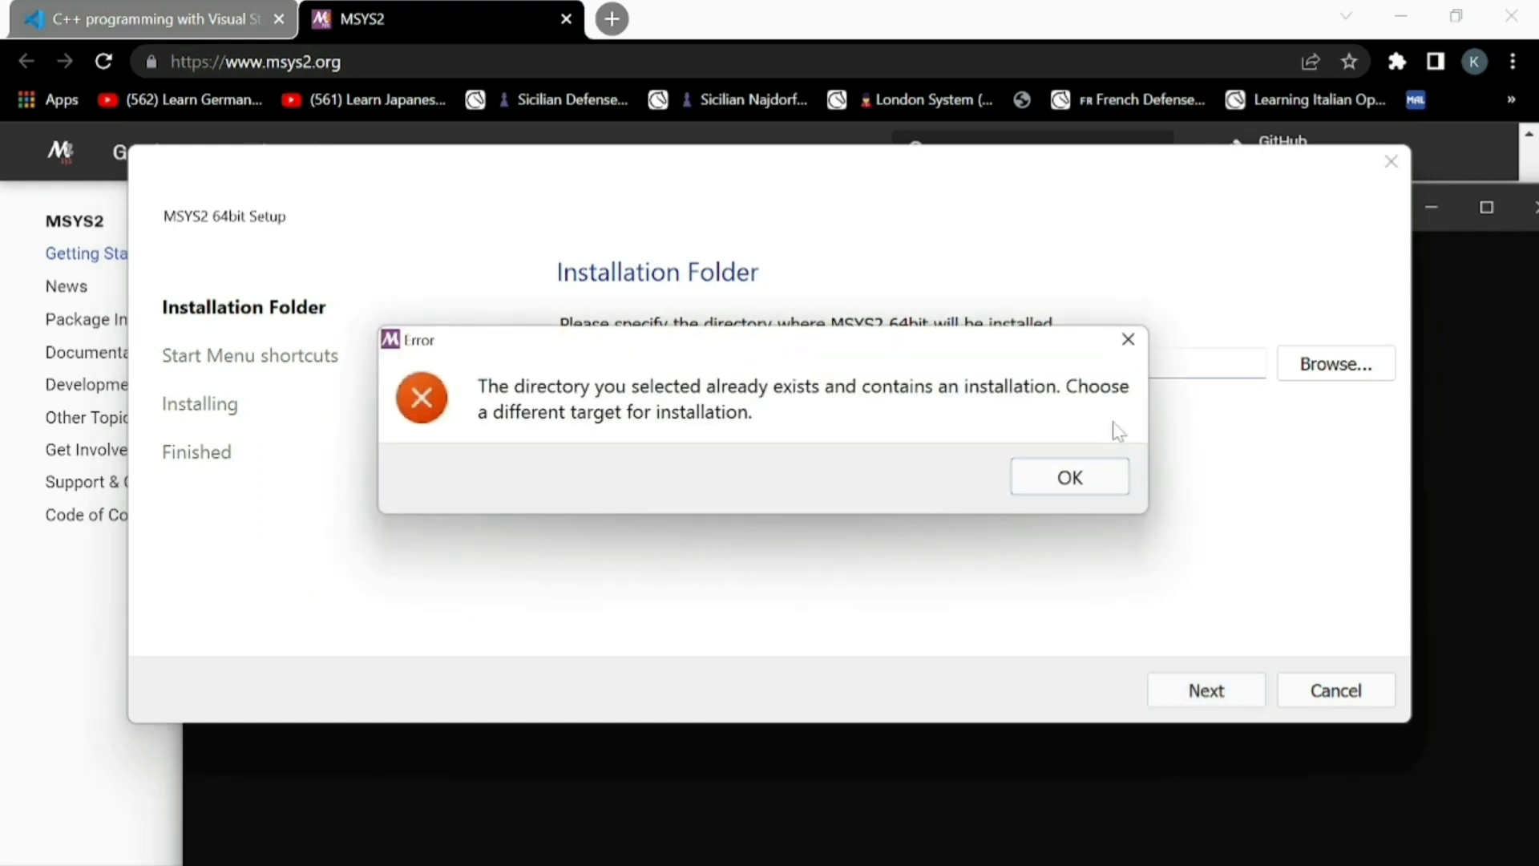
{"action": "left_click", "coordinate": [1128, 340]}
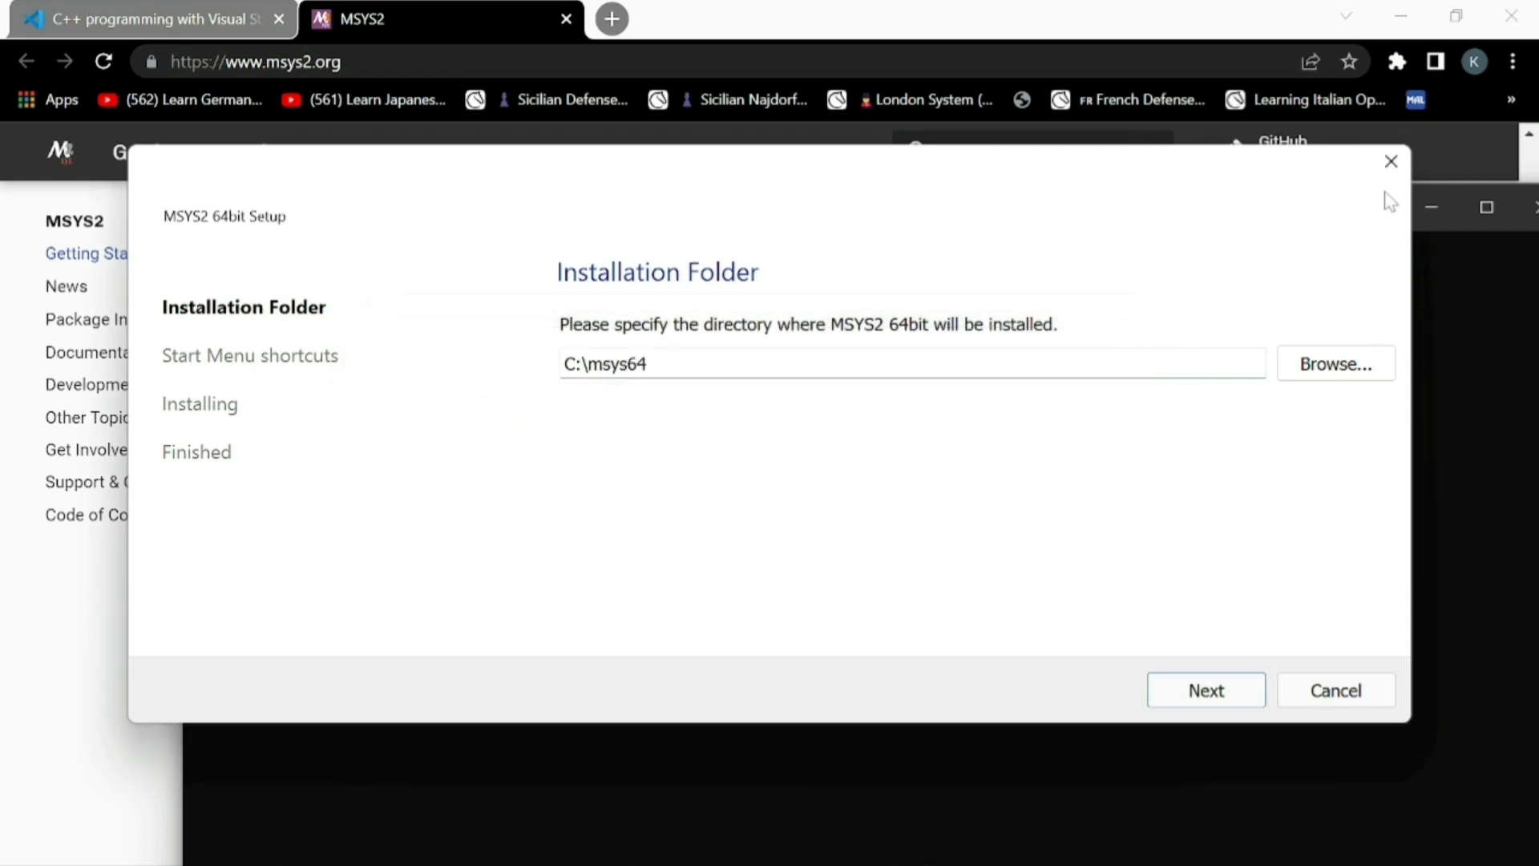
{"action": "left_click", "coordinate": [1348, 691]}
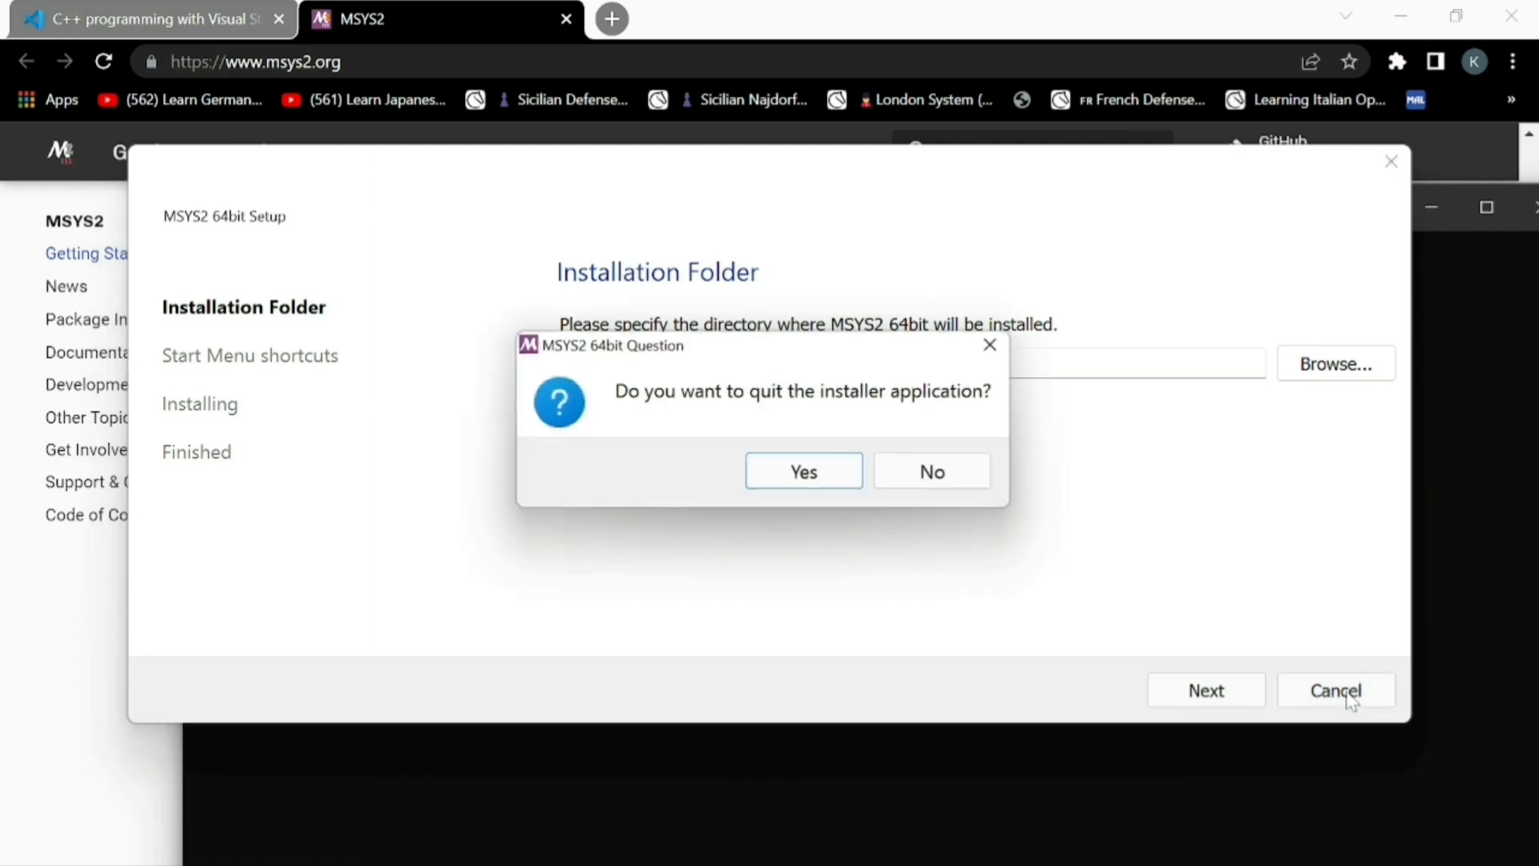
{"action": "left_click", "coordinate": [841, 473]}
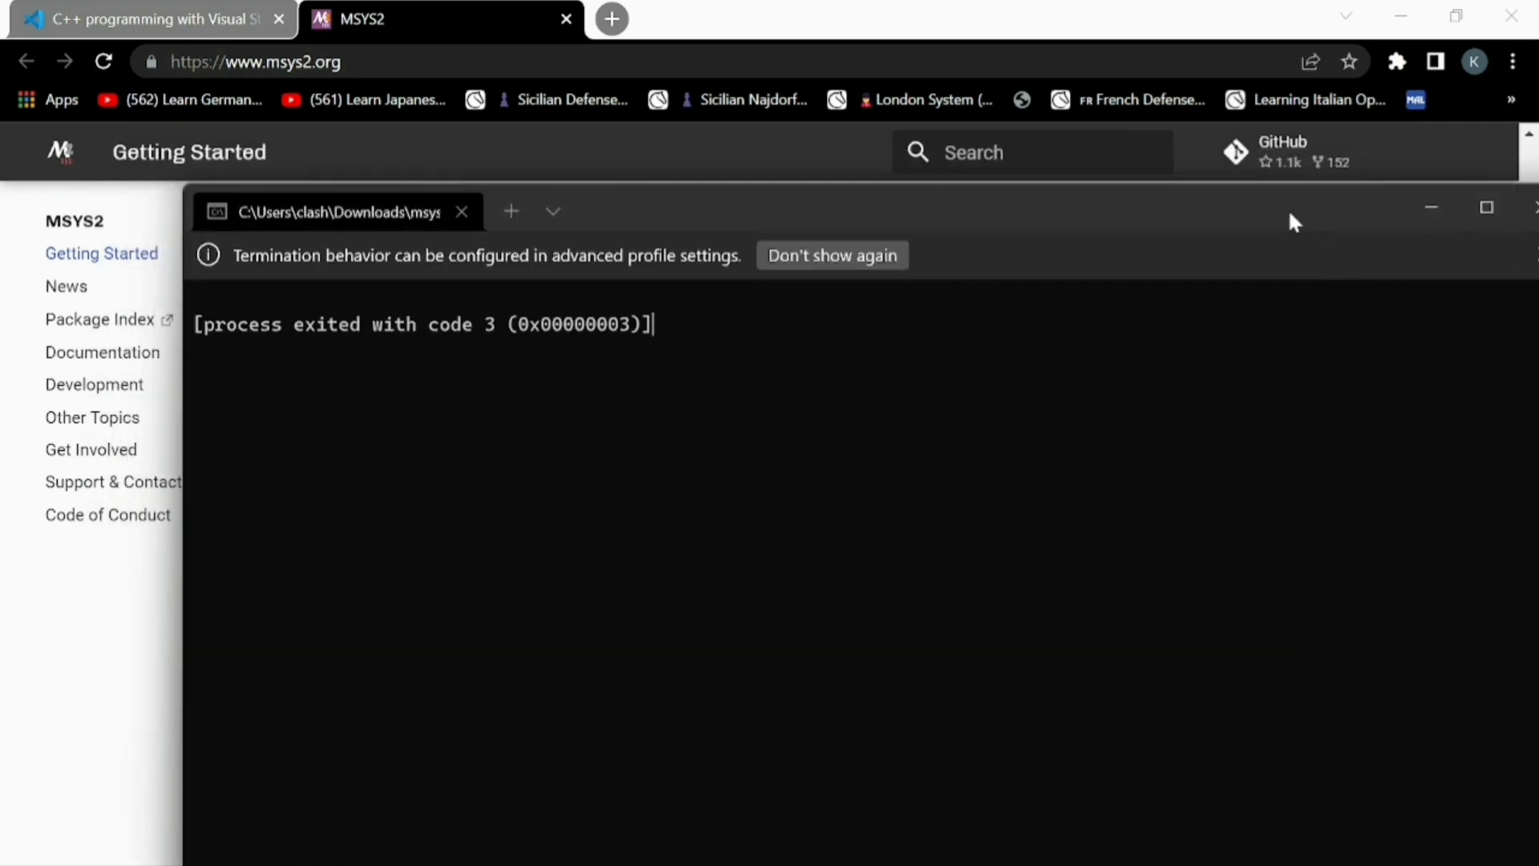
{"action": "left_click_drag", "start_coordinate": [1287, 210], "coordinate": [1070, 174]}
{"action": "left_click", "coordinate": [1300, 178]}
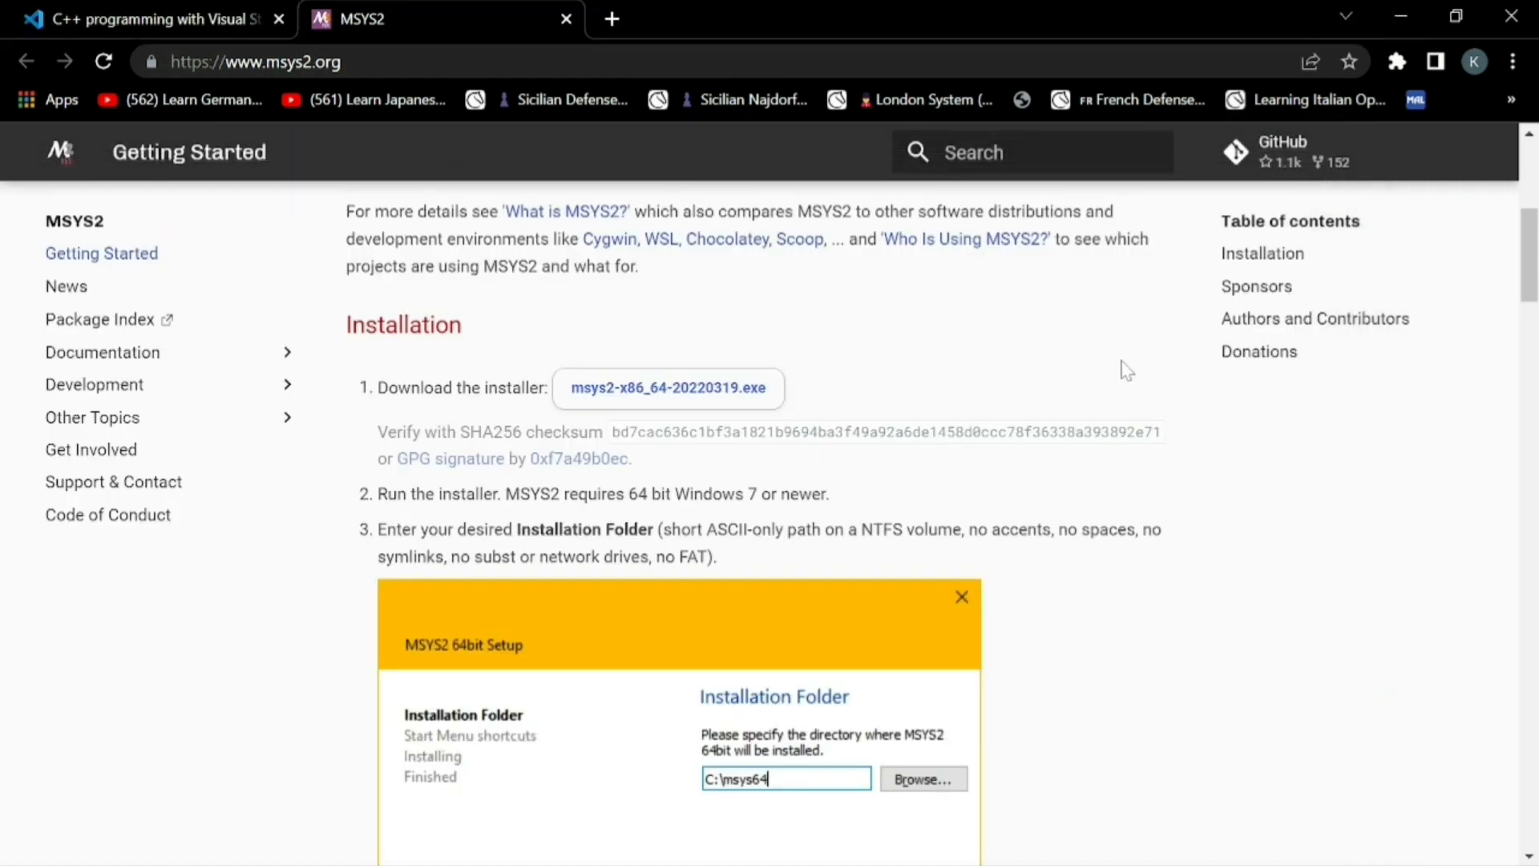
Launch the installed MSYS2 MSYS app from Windows search
{"action": "key", "text": "super+s"}
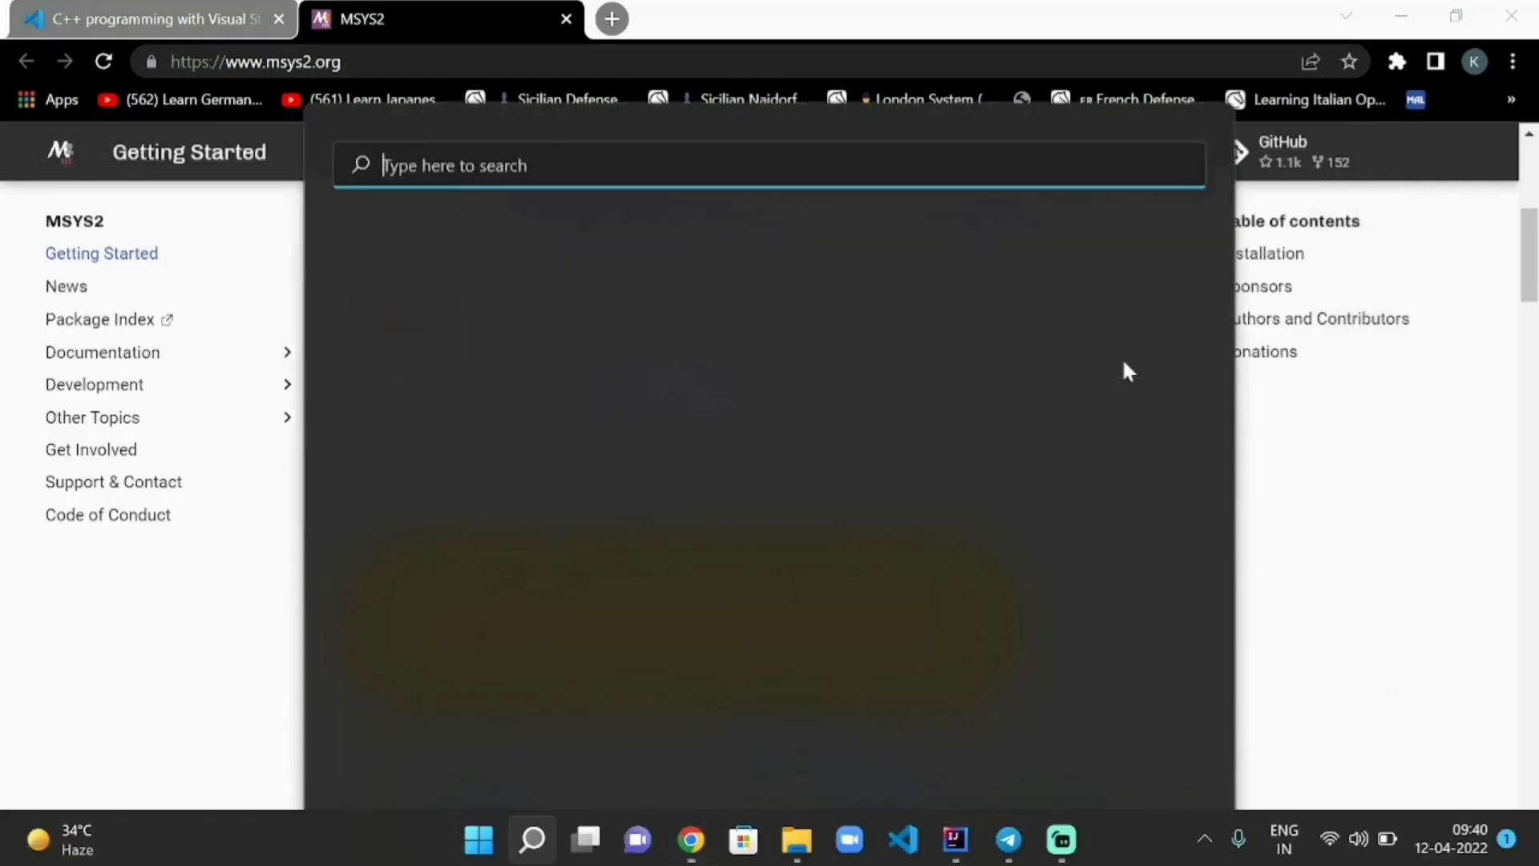
{"action": "type", "text": "msys2"}
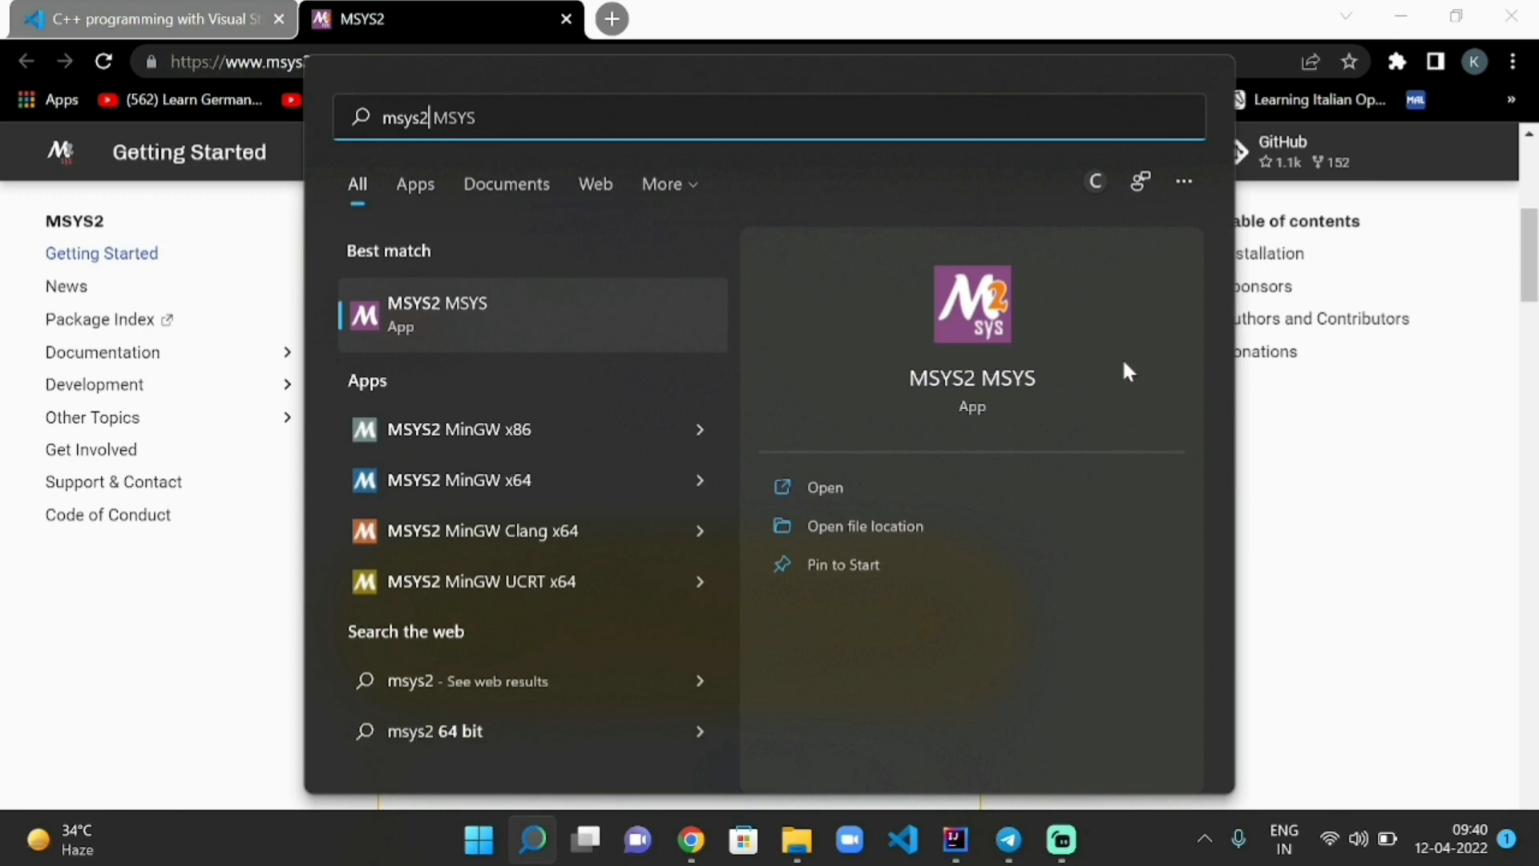
{"action": "key", "text": "Return"}
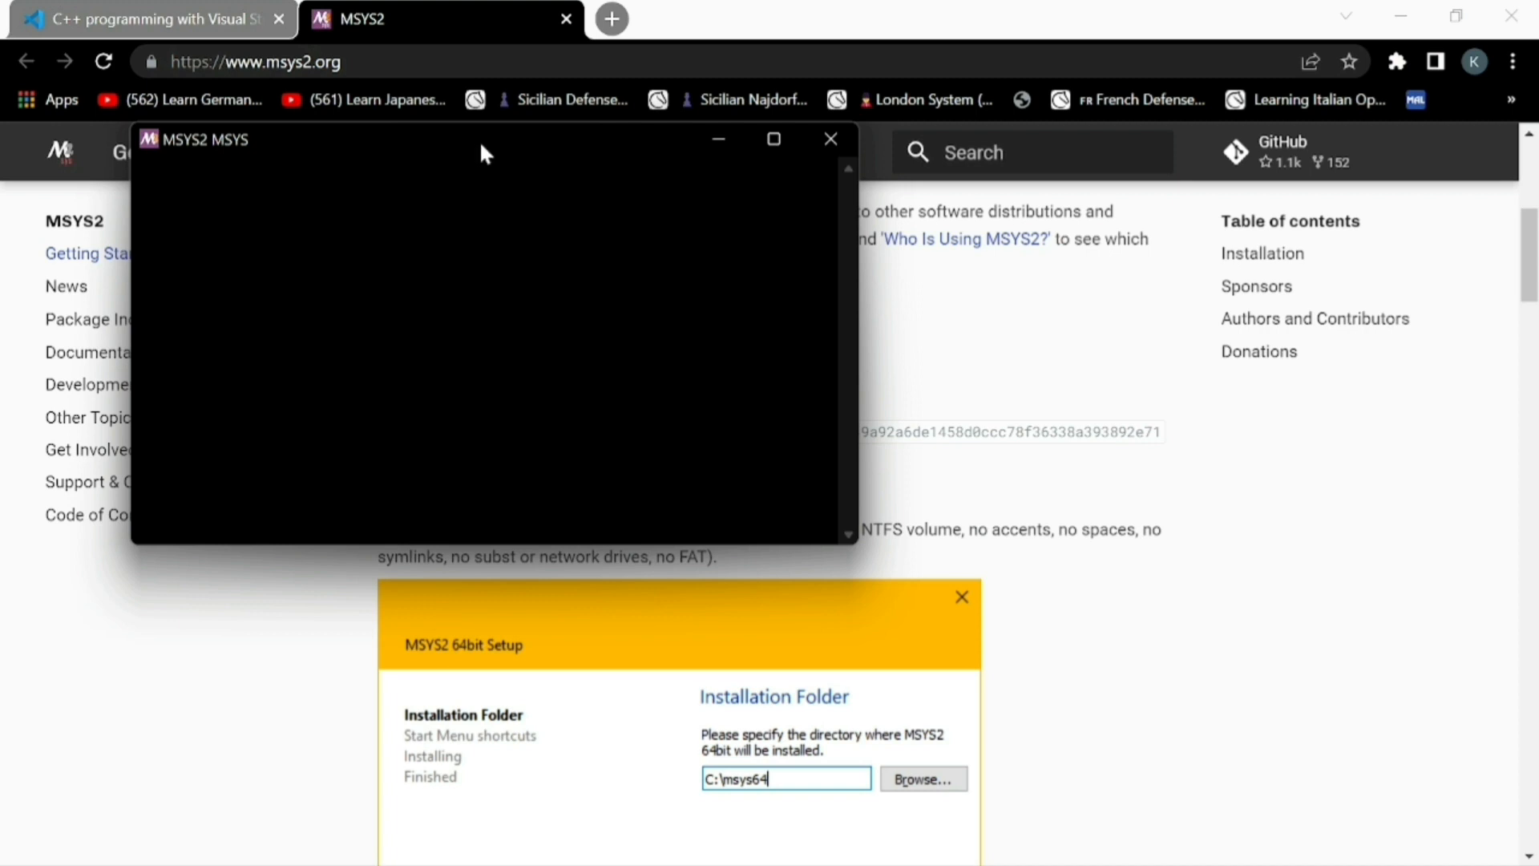
Move the MSYS2 MSYS terminal window aside so the installation instructions stay readable
{"action": "double_click", "coordinate": [479, 141]}
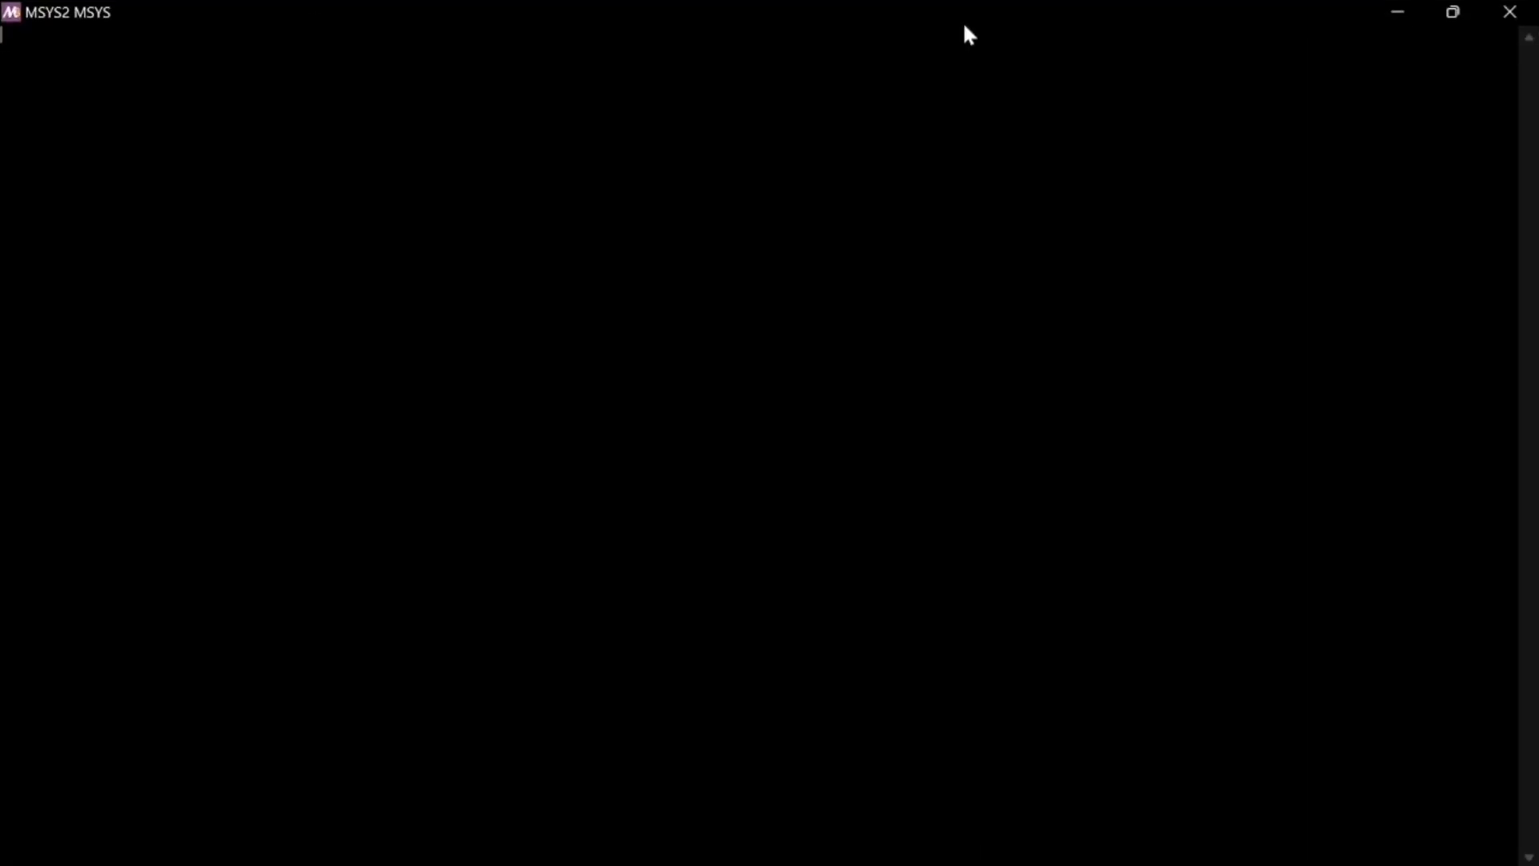
{"action": "double_click", "coordinate": [1252, 10]}
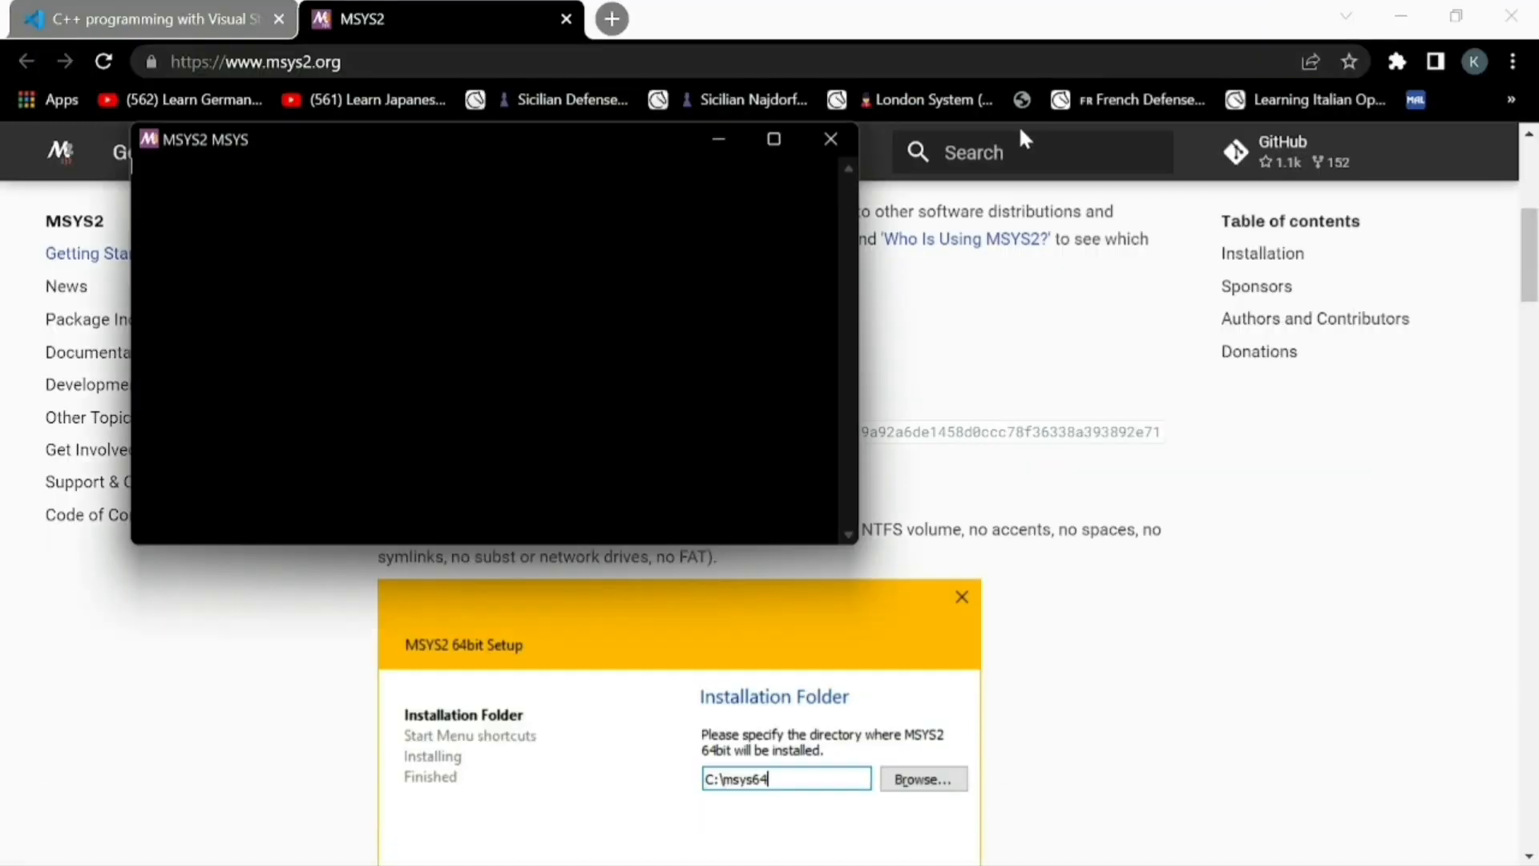
{"action": "scroll", "coordinate": [1055, 477], "scroll_direction": "down", "scroll_amount": 5}
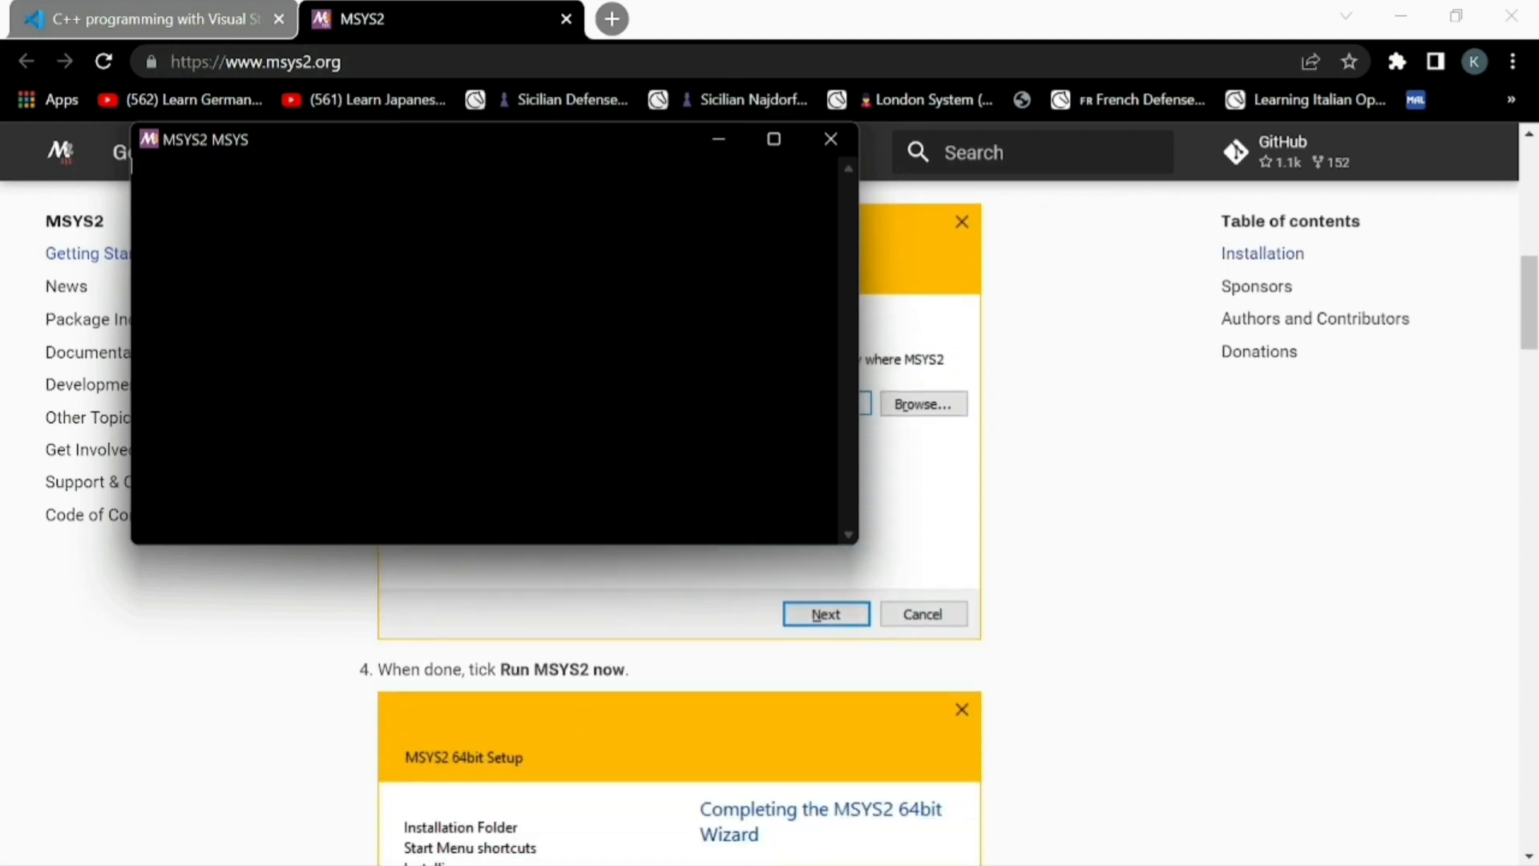
{"action": "left_click_drag", "start_coordinate": [553, 161], "coordinate": [1108, 539]}
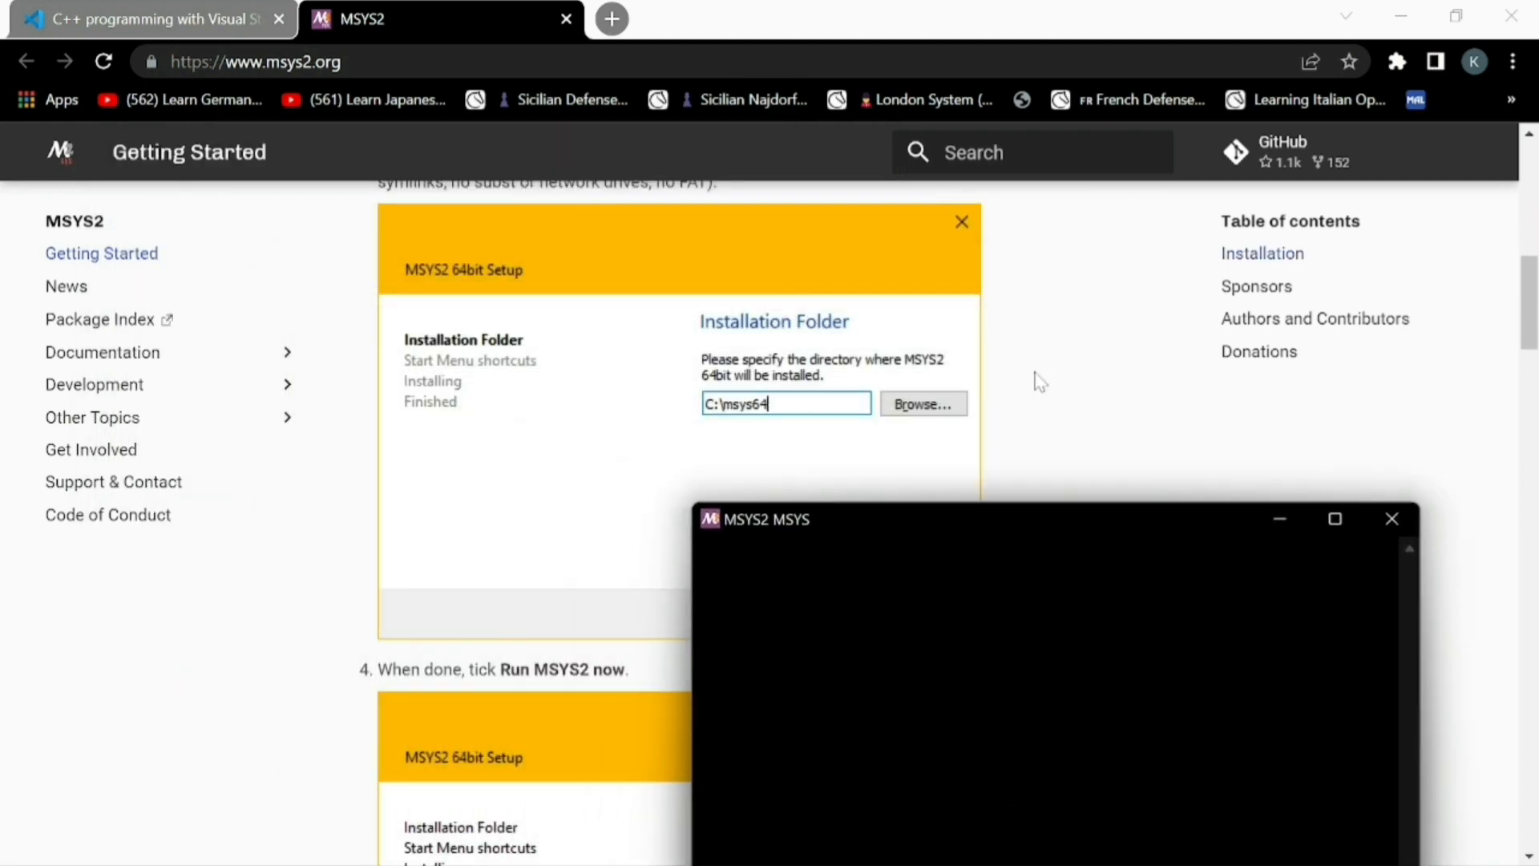
{"action": "left_click", "coordinate": [1006, 357]}
Read the MSYS2 installation instructions for updating packages with pacman and installing the mingw-w64 toolchain
{"action": "scroll", "coordinate": [1007, 375], "scroll_direction": "up", "scroll_amount": 1}
{"action": "scroll", "coordinate": [1010, 381], "scroll_direction": "up", "scroll_amount": 4}
{"action": "scroll", "coordinate": [1011, 381], "scroll_direction": "down", "scroll_amount": 6}
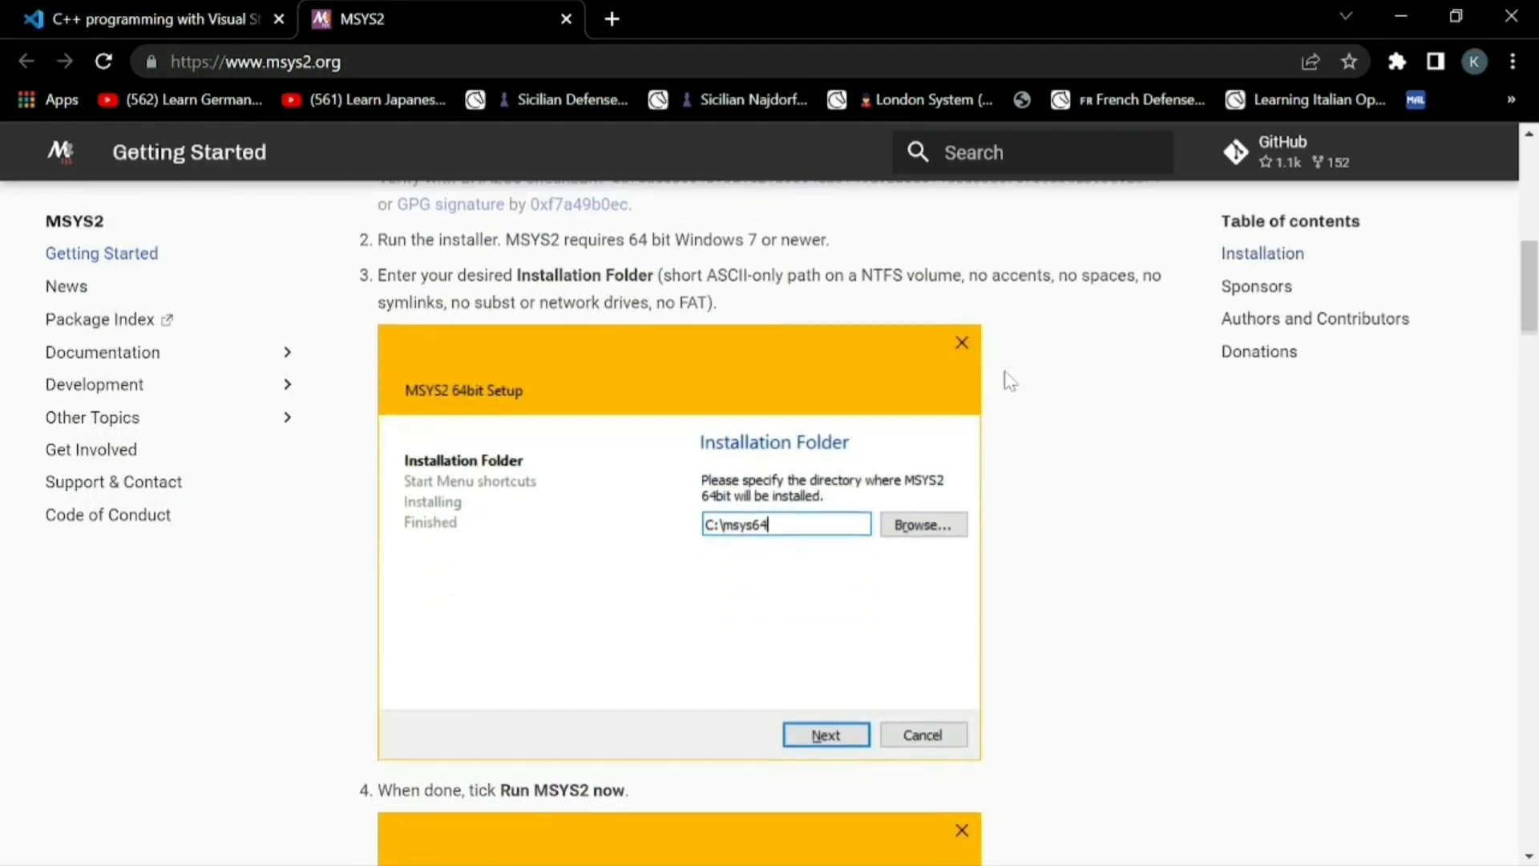
{"action": "scroll", "coordinate": [1010, 381], "scroll_direction": "down", "scroll_amount": 12}
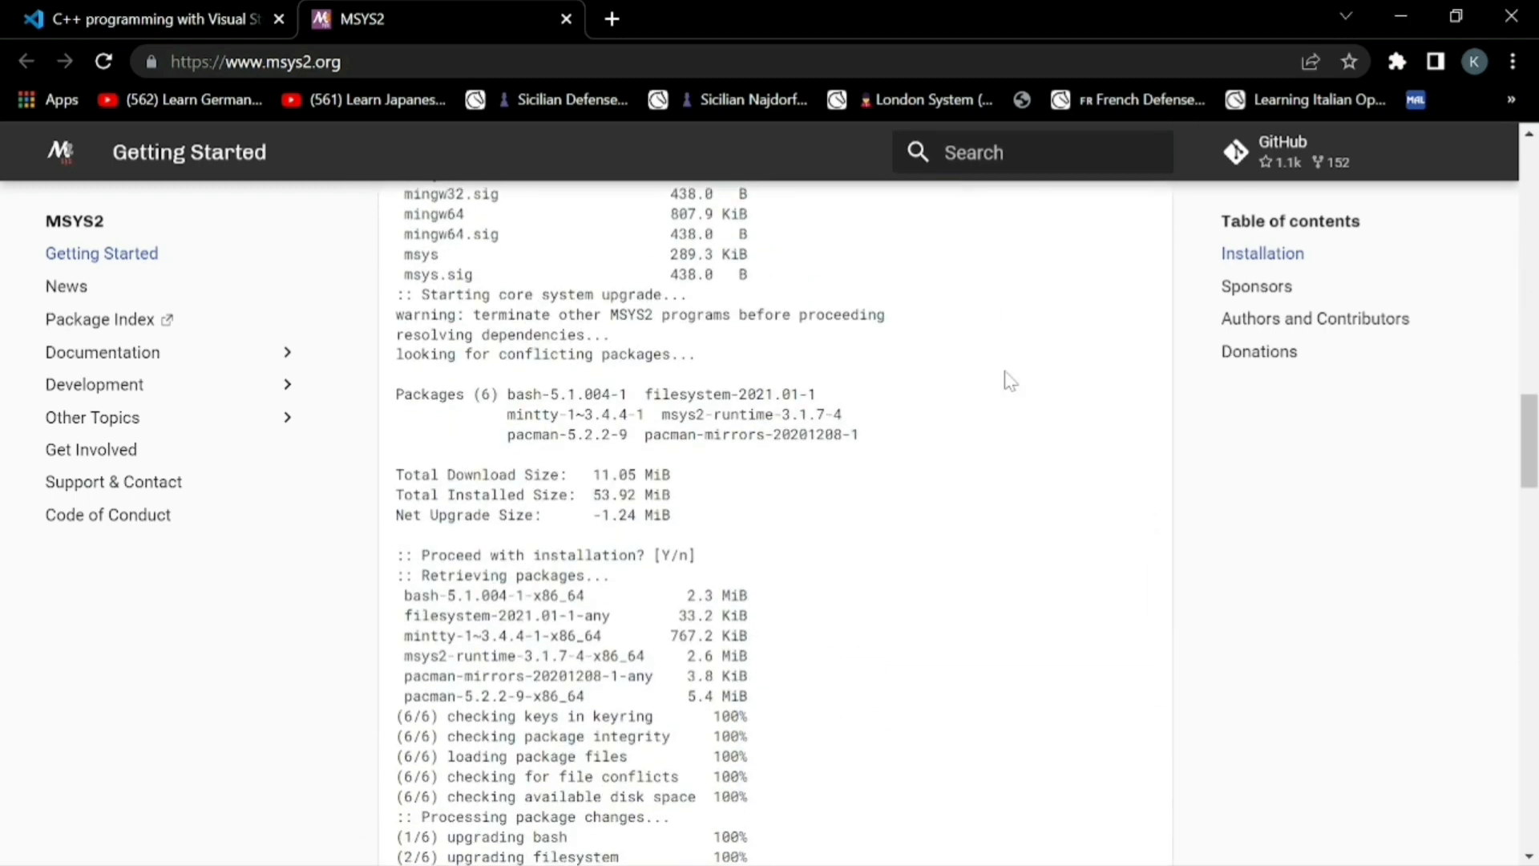
{"action": "scroll", "coordinate": [1010, 381], "scroll_direction": "right", "scroll_amount": 1}
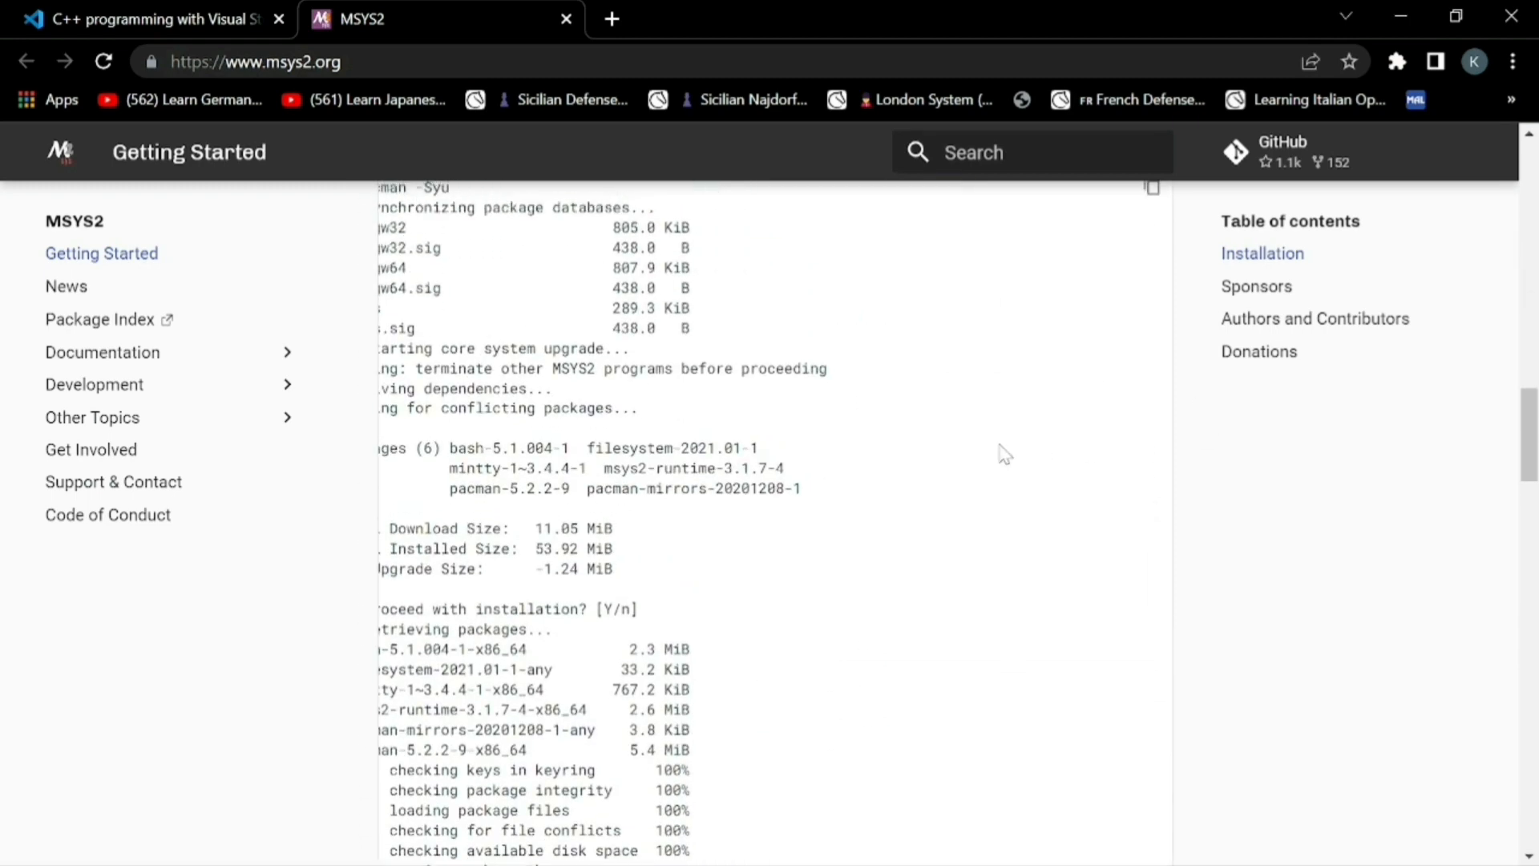
{"action": "scroll", "coordinate": [1000, 450], "scroll_direction": "left", "scroll_amount": 1}
{"action": "scroll", "coordinate": [1002, 453], "scroll_direction": "up", "scroll_amount": 3}
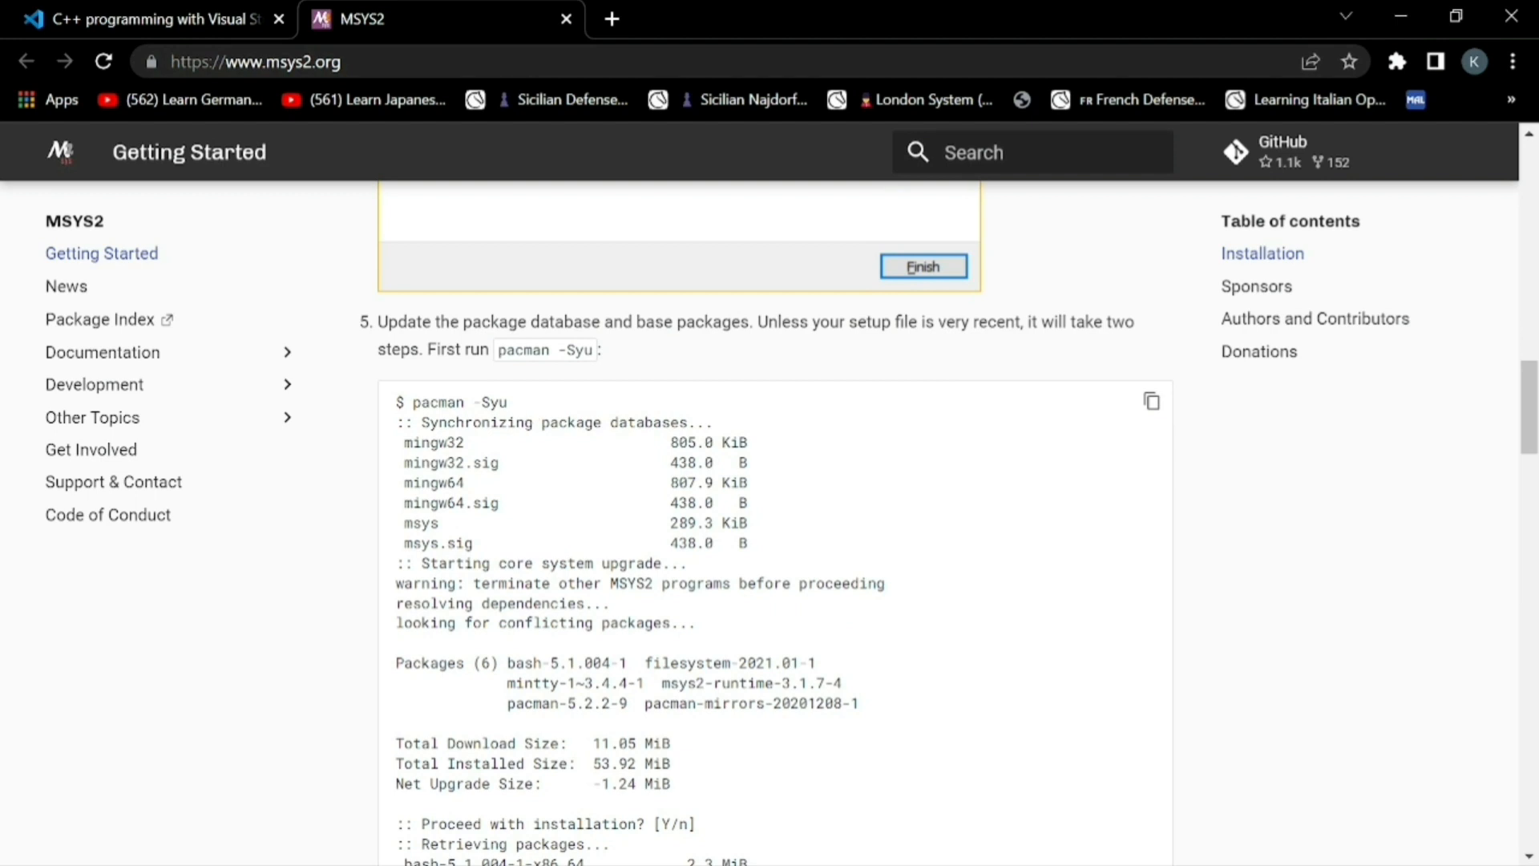
{"action": "left_click_drag", "start_coordinate": [412, 402], "coordinate": [523, 405]}
{"action": "left_click", "coordinate": [523, 405]}
{"action": "scroll", "coordinate": [770, 521], "scroll_direction": "down", "scroll_amount": 11}
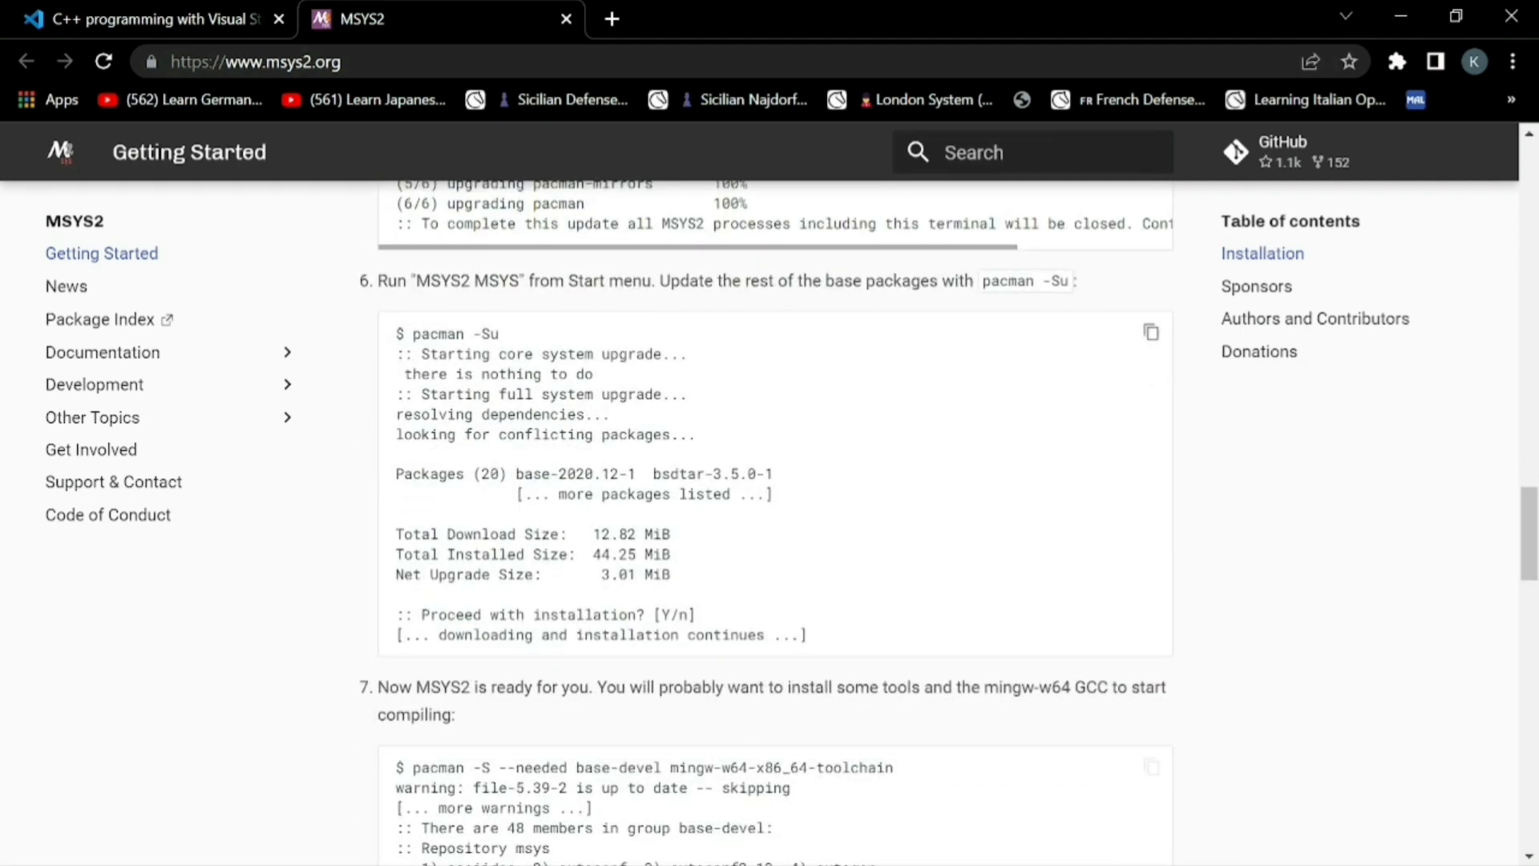
Bring the MSYS2 terminal forward, enter pacman -Syu, and close the terminal window
{"action": "scroll", "coordinate": [770, 521], "scroll_direction": "down", "scroll_amount": 6}
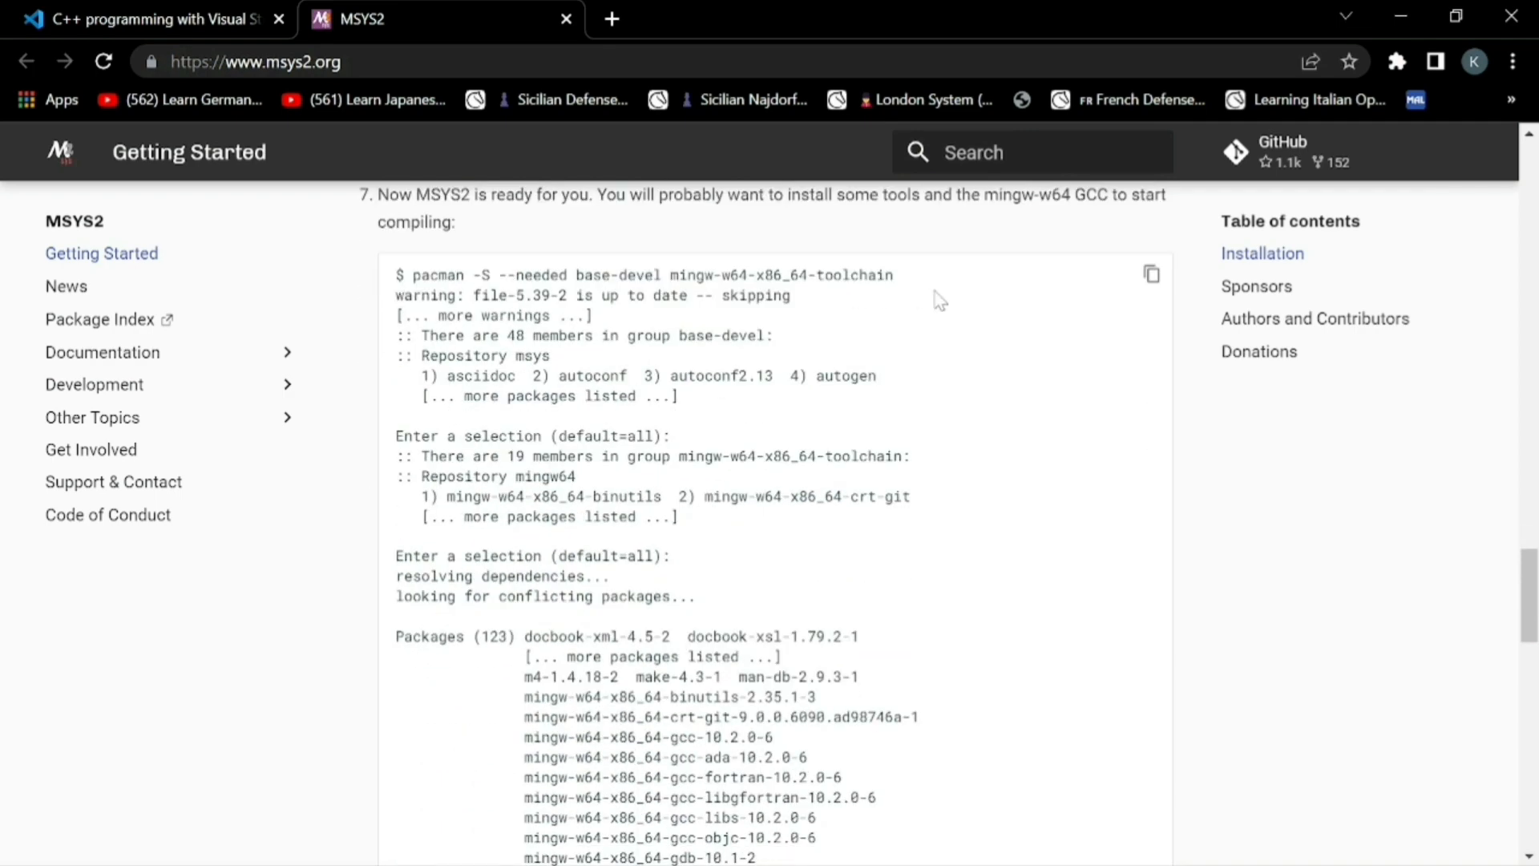
{"action": "scroll", "coordinate": [828, 378], "scroll_direction": "up", "scroll_amount": 10}
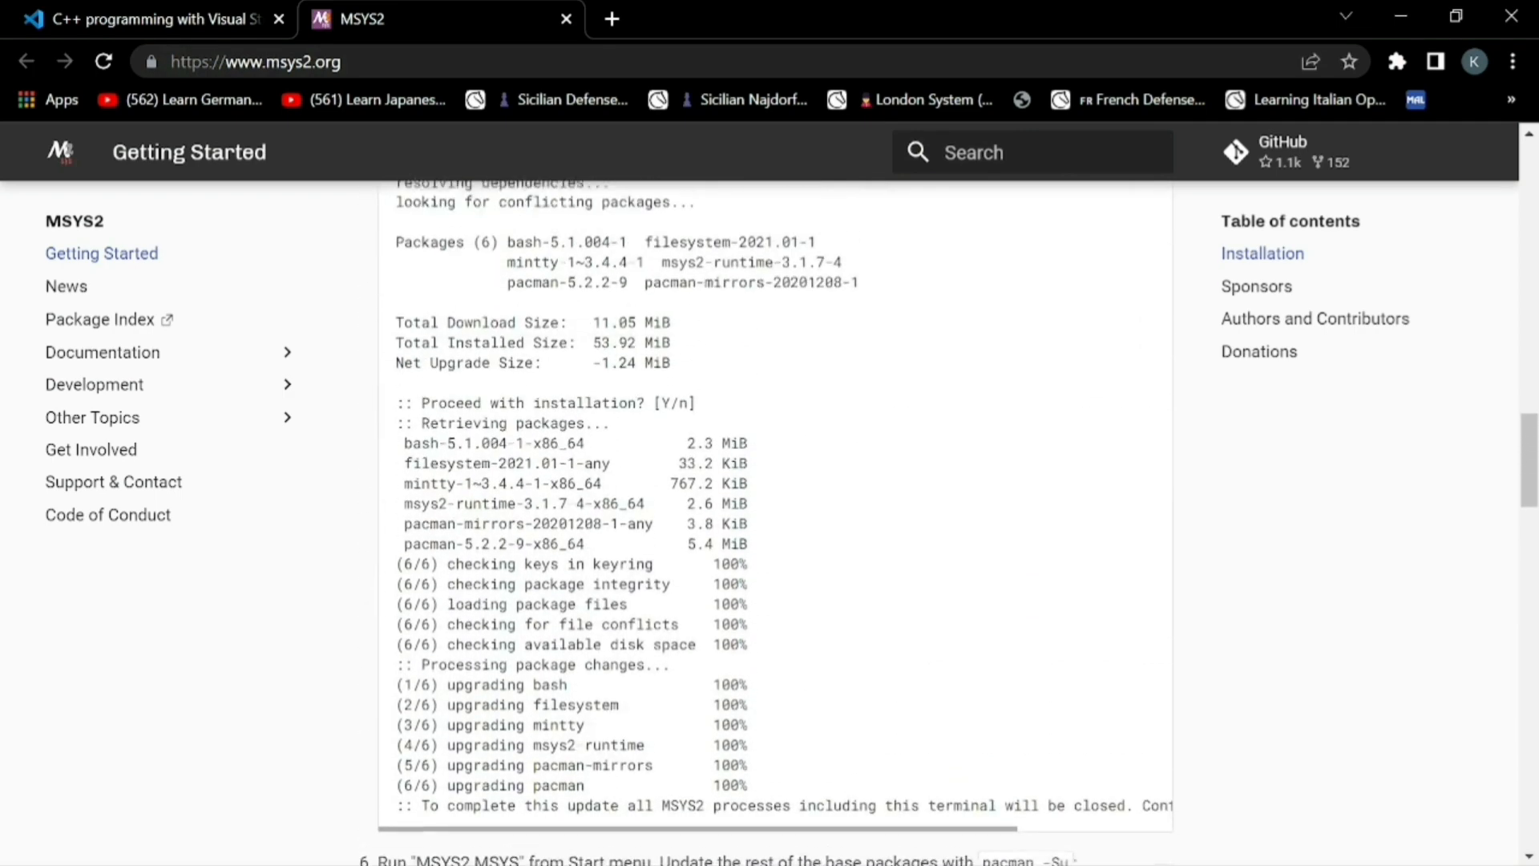
{"action": "mouse_move", "coordinate": [980, 861]}
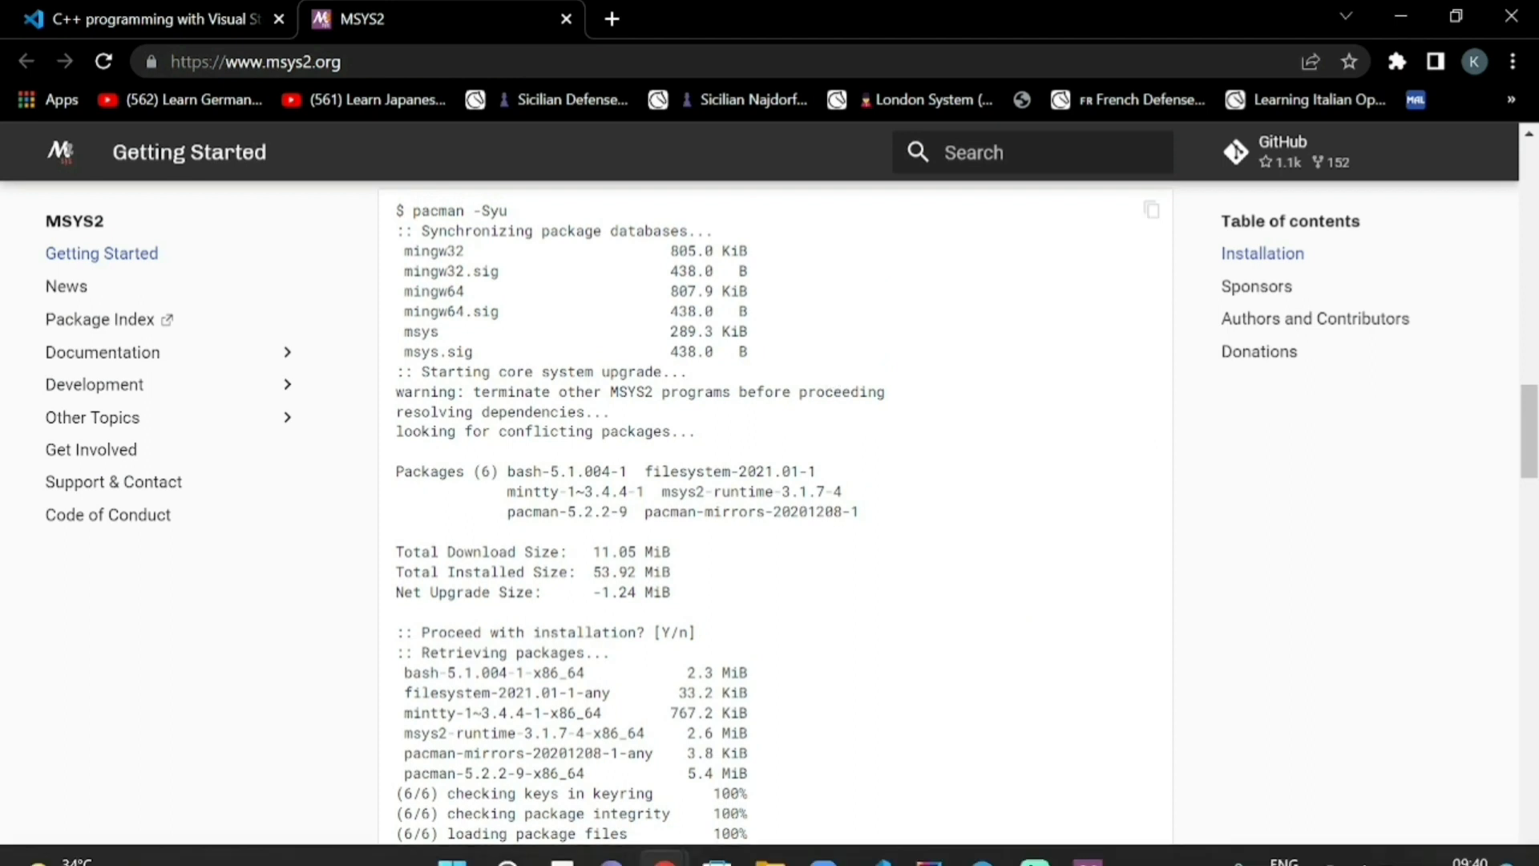
{"action": "left_click", "coordinate": [1101, 846]}
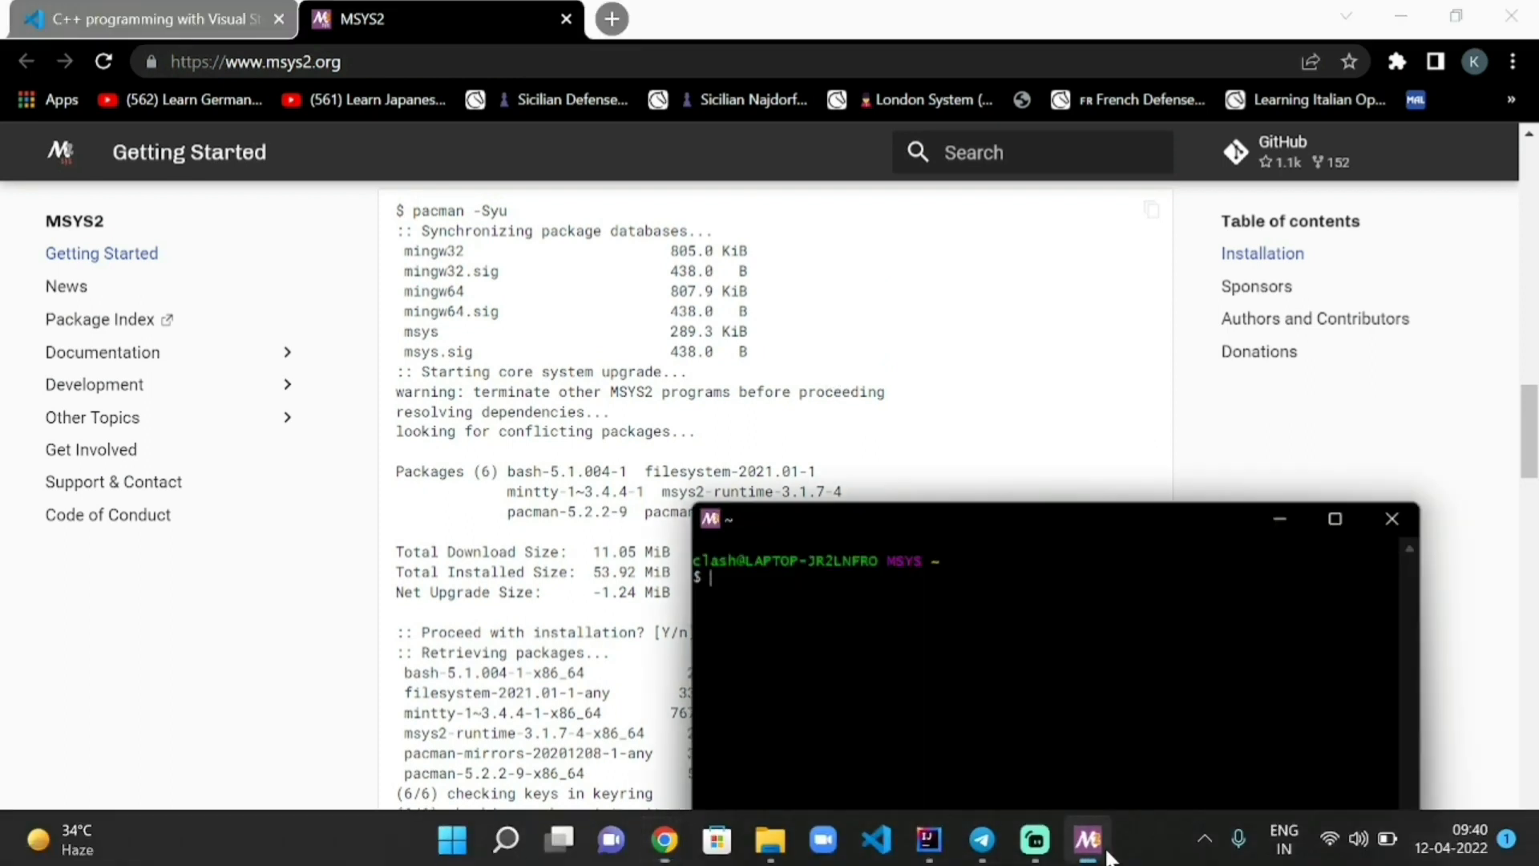
{"action": "left_click_drag", "start_coordinate": [1073, 531], "coordinate": [1074, 448]}
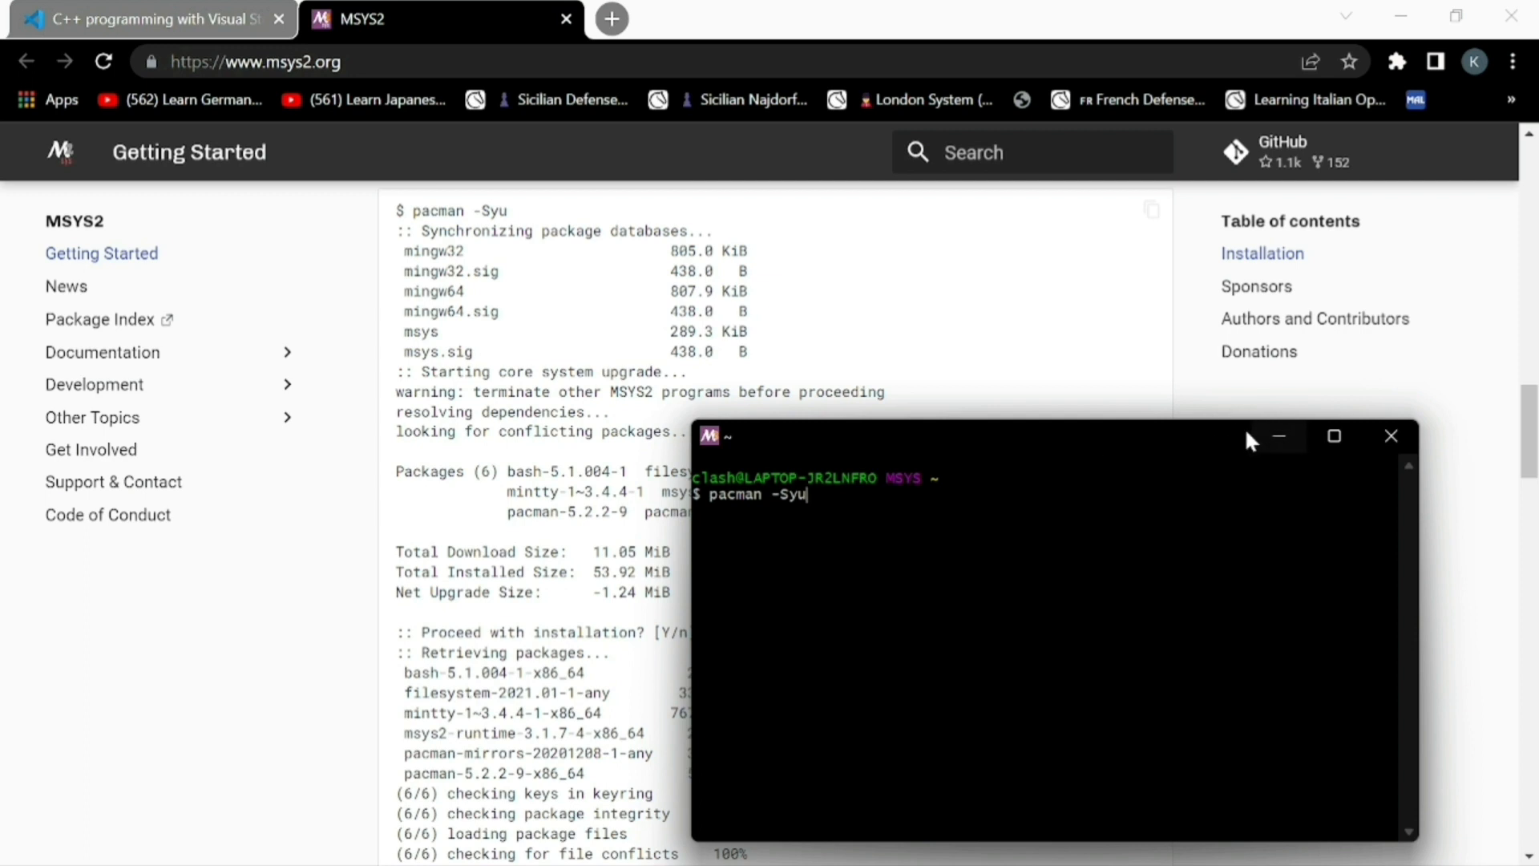
{"action": "left_click", "coordinate": [1385, 440]}
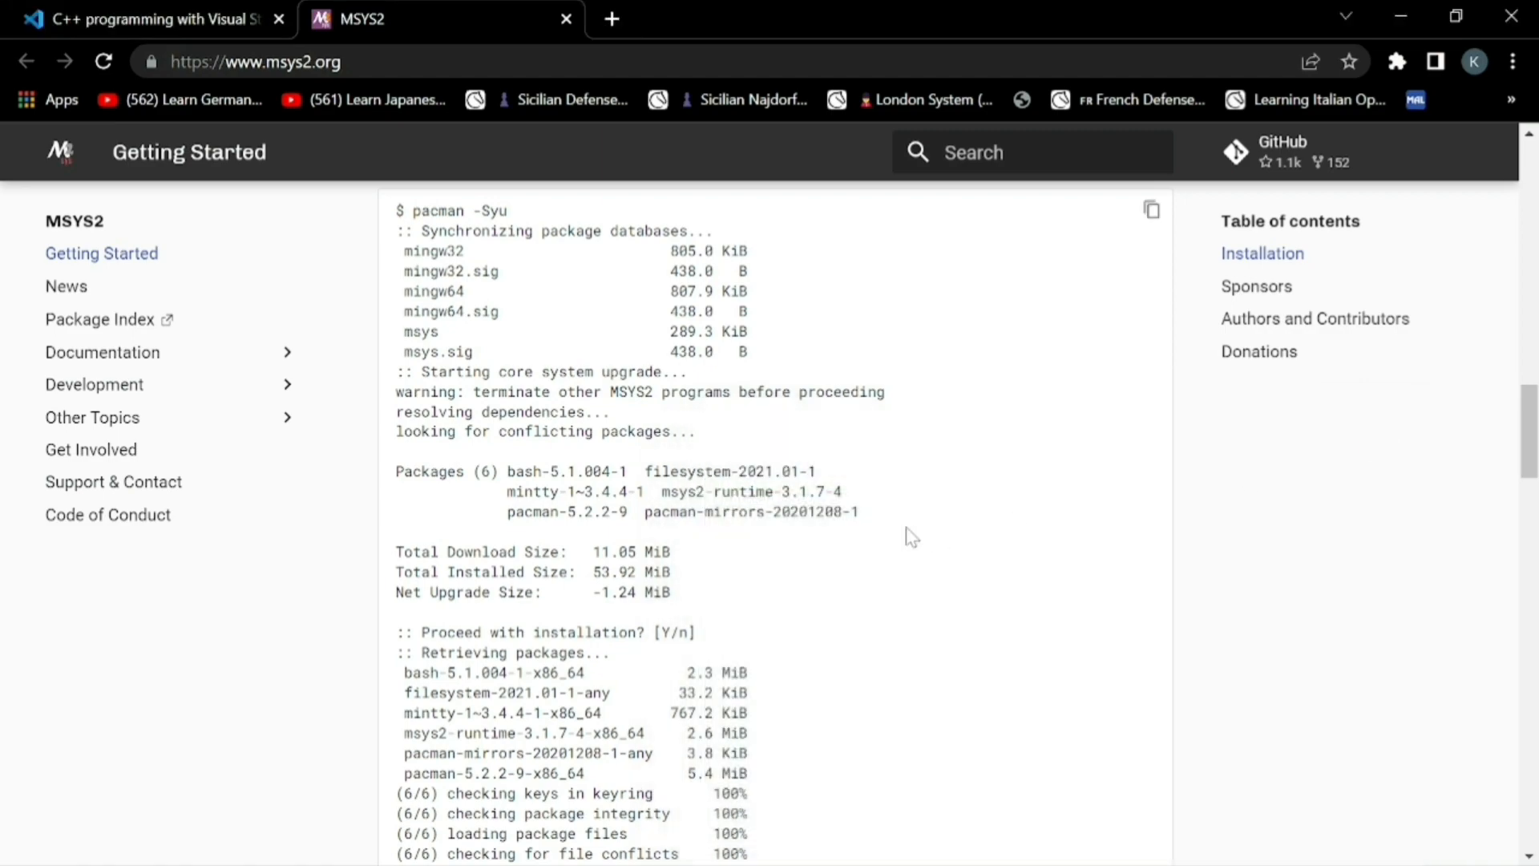
Review the mingw-w64 toolchain installation command in the MSYS2 instructions
{"action": "scroll", "coordinate": [911, 537], "scroll_direction": "up", "scroll_amount": 10}
{"action": "scroll", "coordinate": [911, 537], "scroll_direction": "down", "scroll_amount": 20}
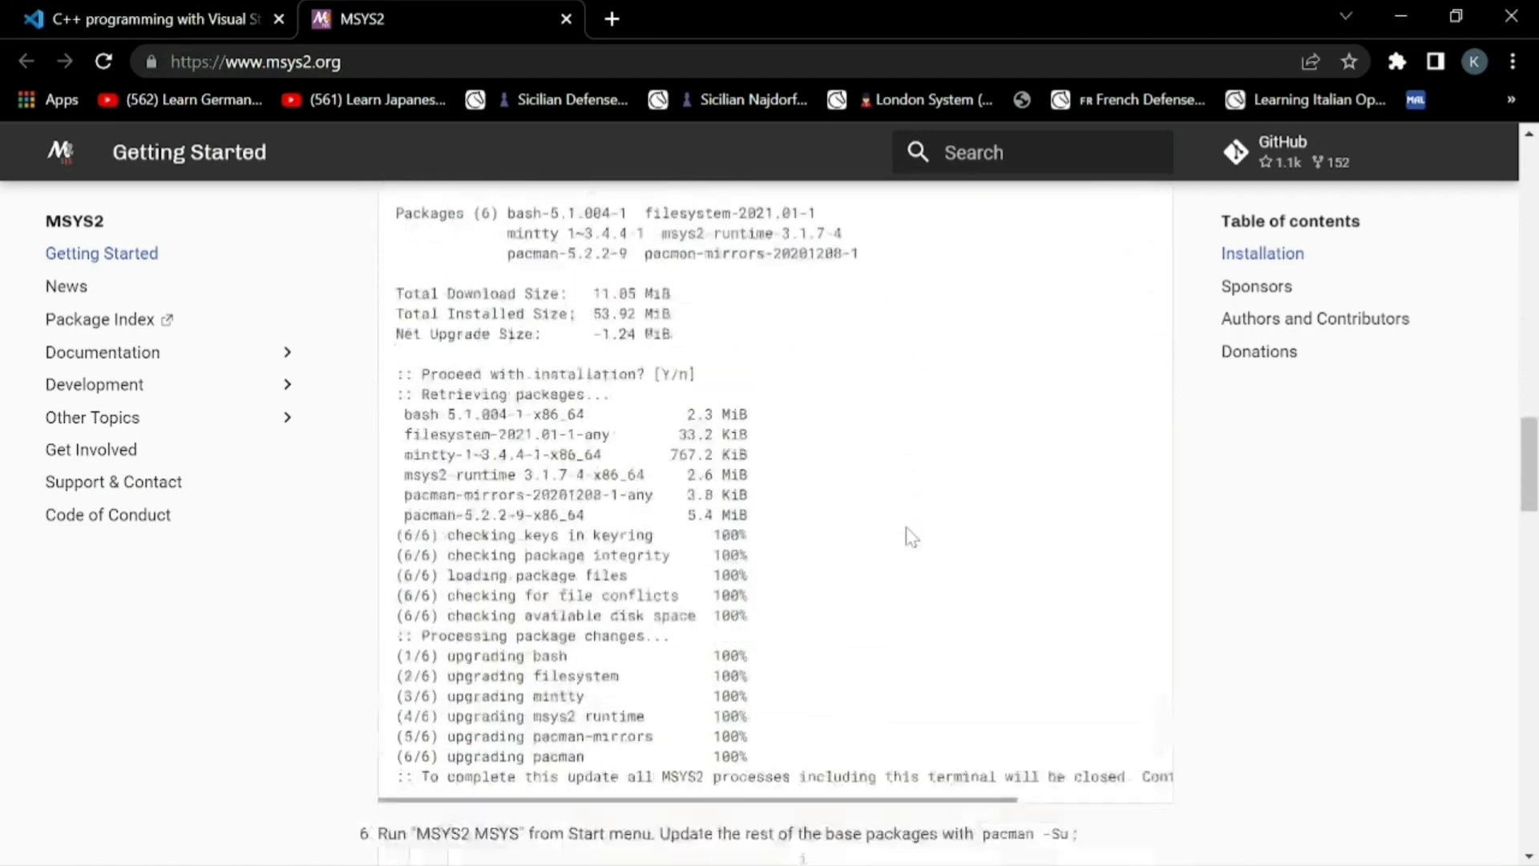
{"action": "scroll", "coordinate": [911, 538], "scroll_direction": "down", "scroll_amount": 2}
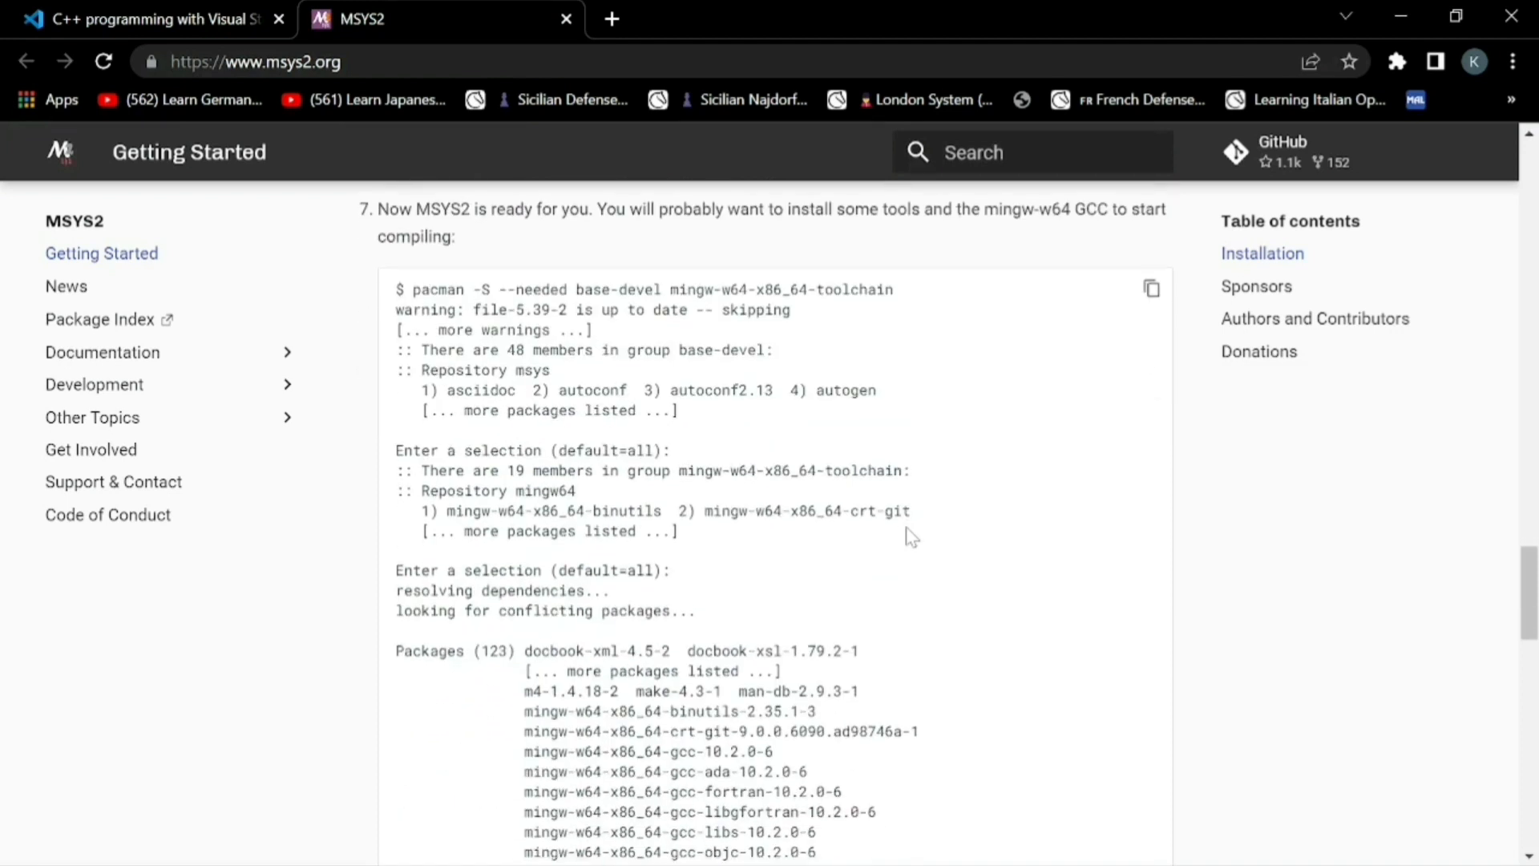
{"action": "mouse_move", "coordinate": [954, 853]}
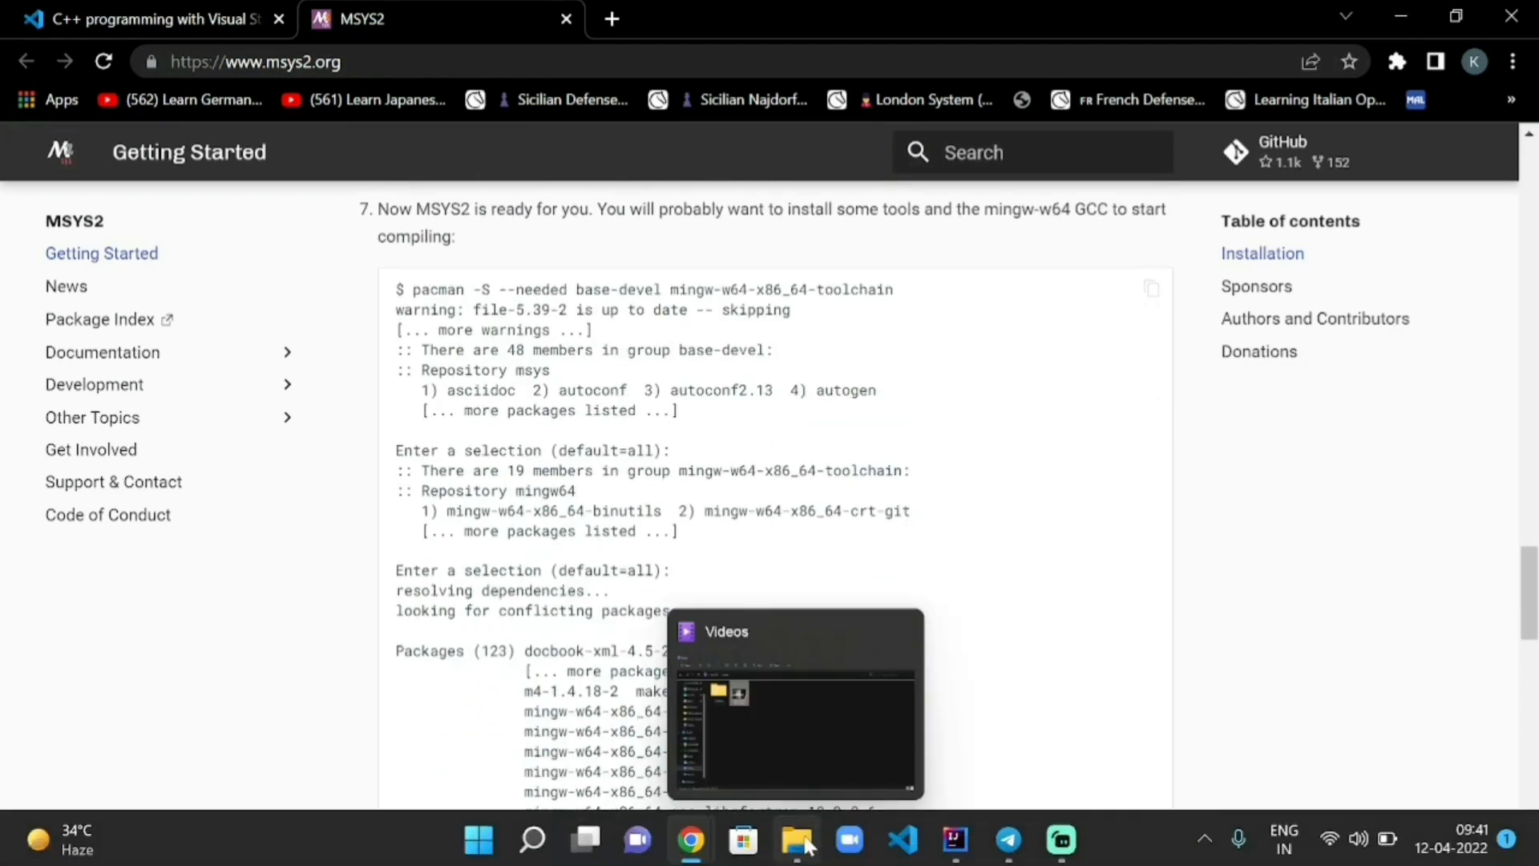
Open File Explorer and navigate to the C:\msys64\mingw64\bin folder
{"action": "left_click", "coordinate": [808, 843]}
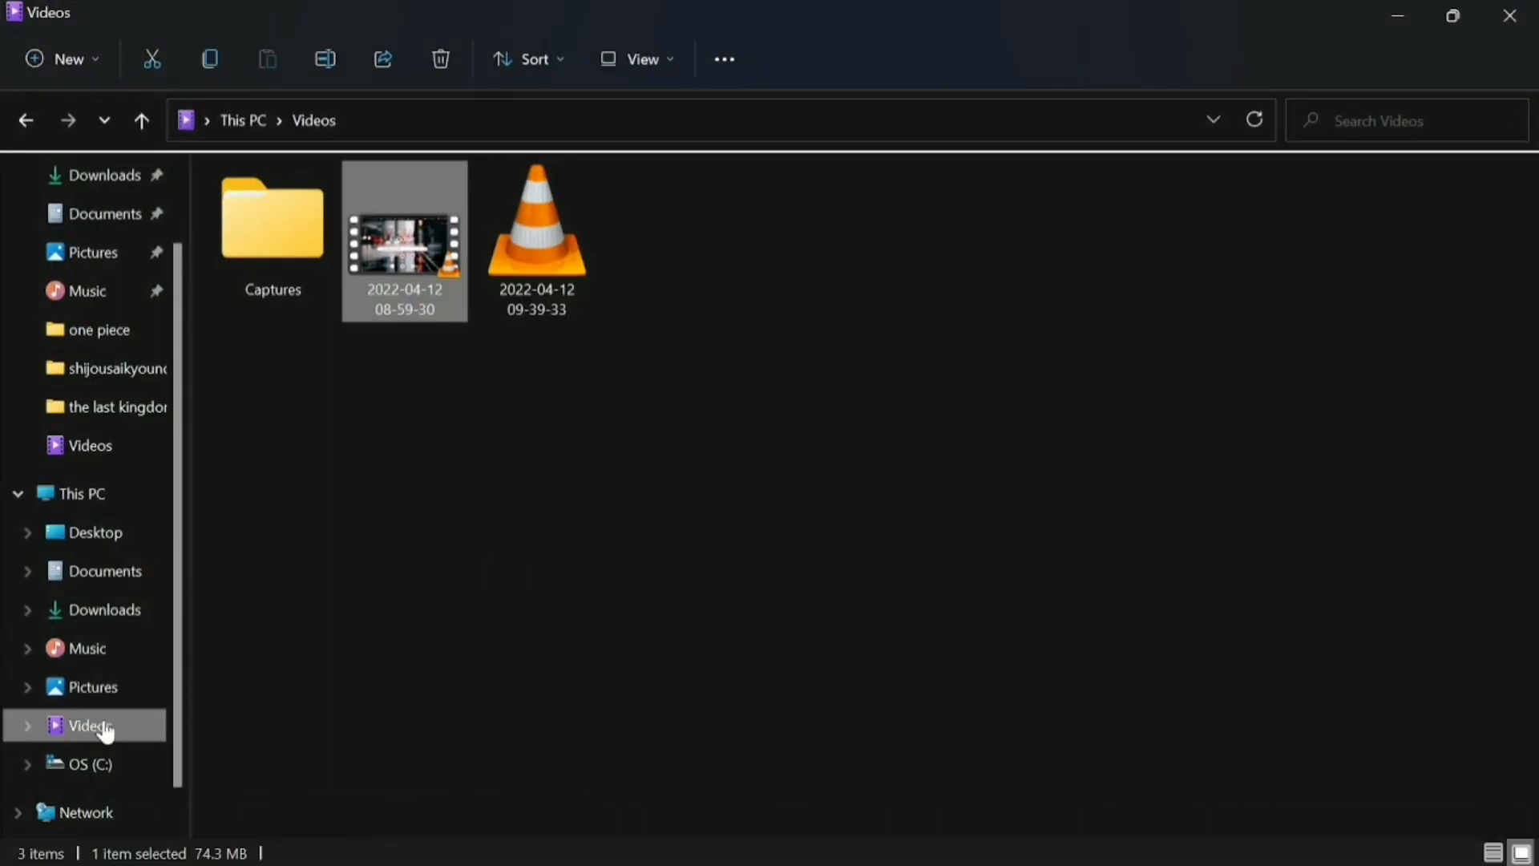
{"action": "scroll", "coordinate": [105, 731], "scroll_direction": "down", "scroll_amount": 1}
{"action": "left_click", "coordinate": [96, 728]}
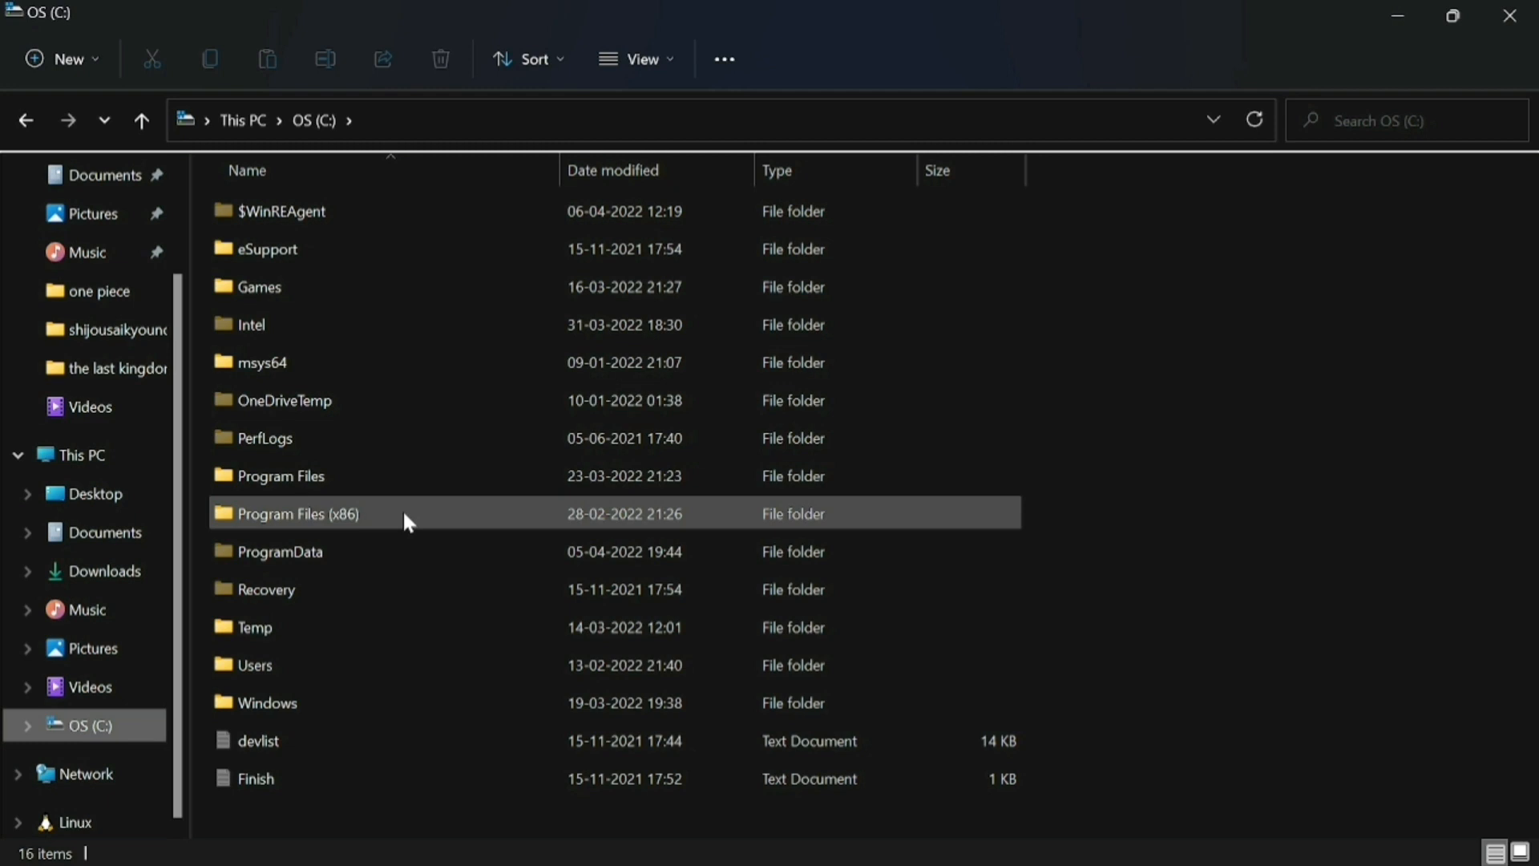
{"action": "mouse_move", "coordinate": [404, 514]}
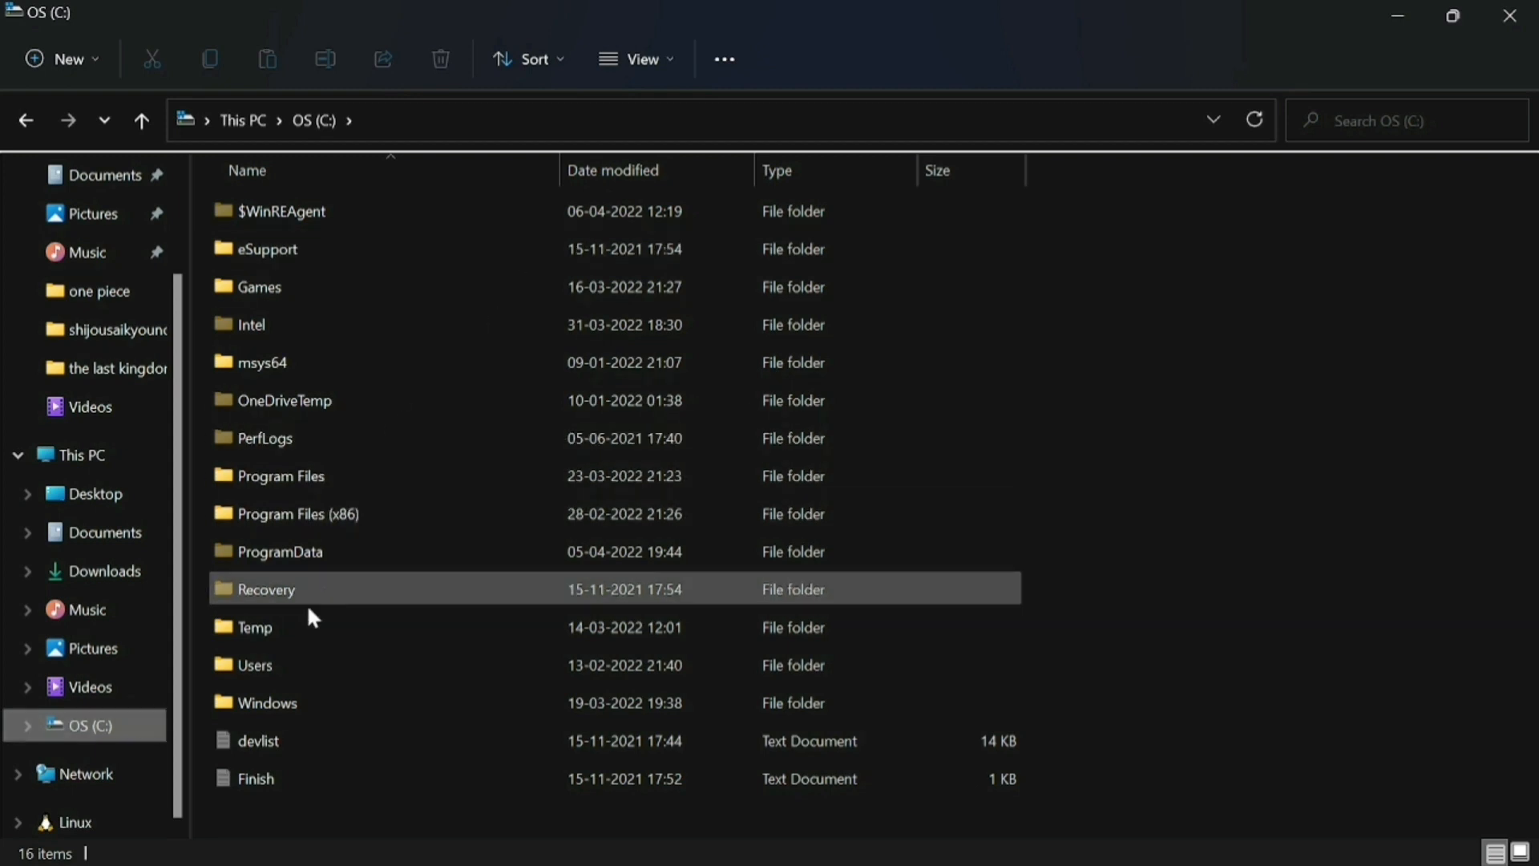
{"action": "double_click", "coordinate": [287, 366]}
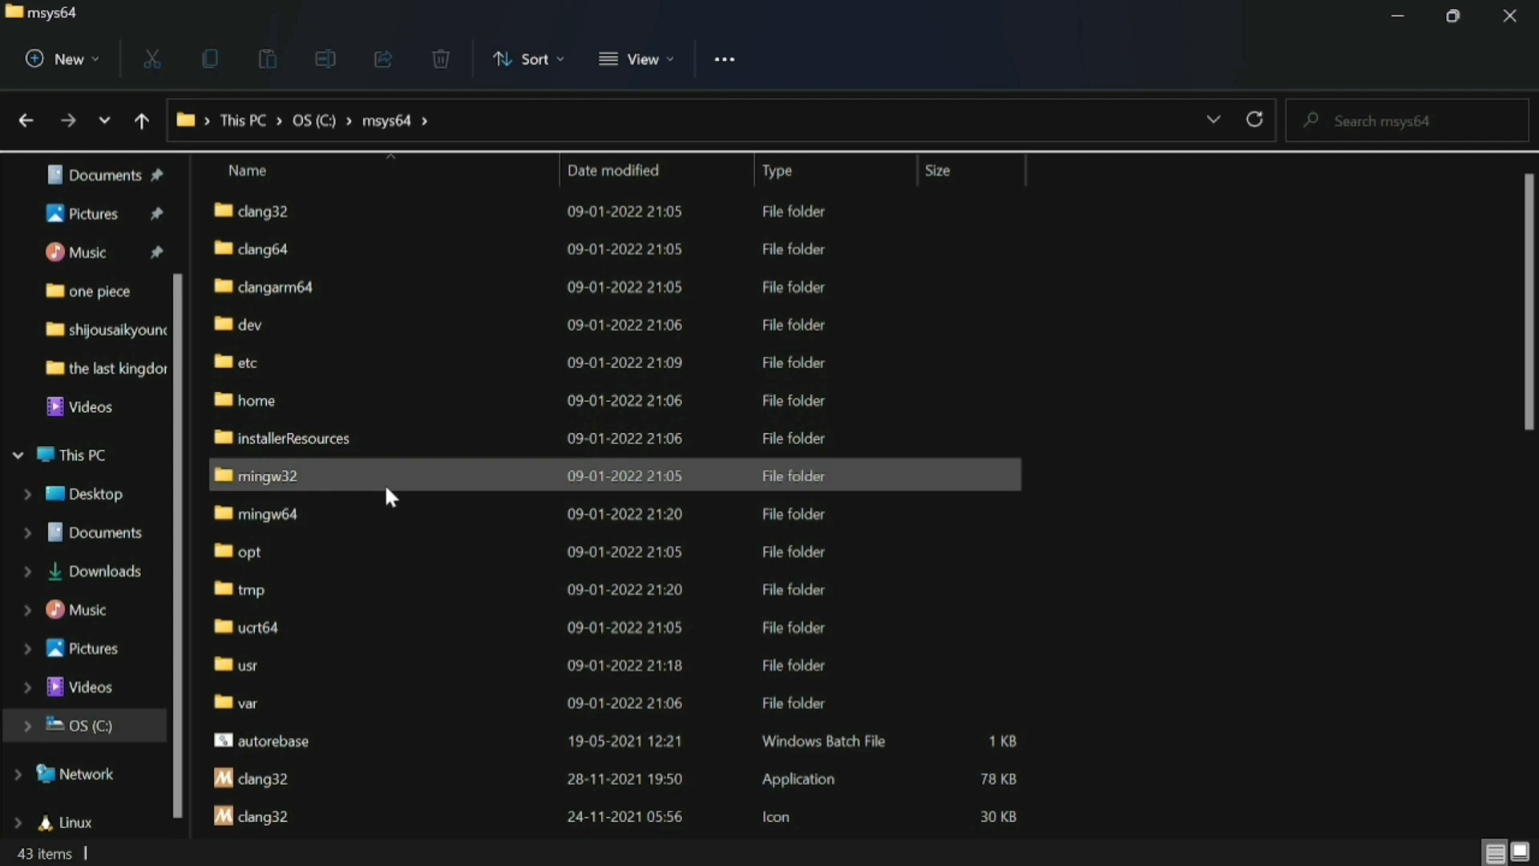
{"action": "double_click", "coordinate": [367, 525]}
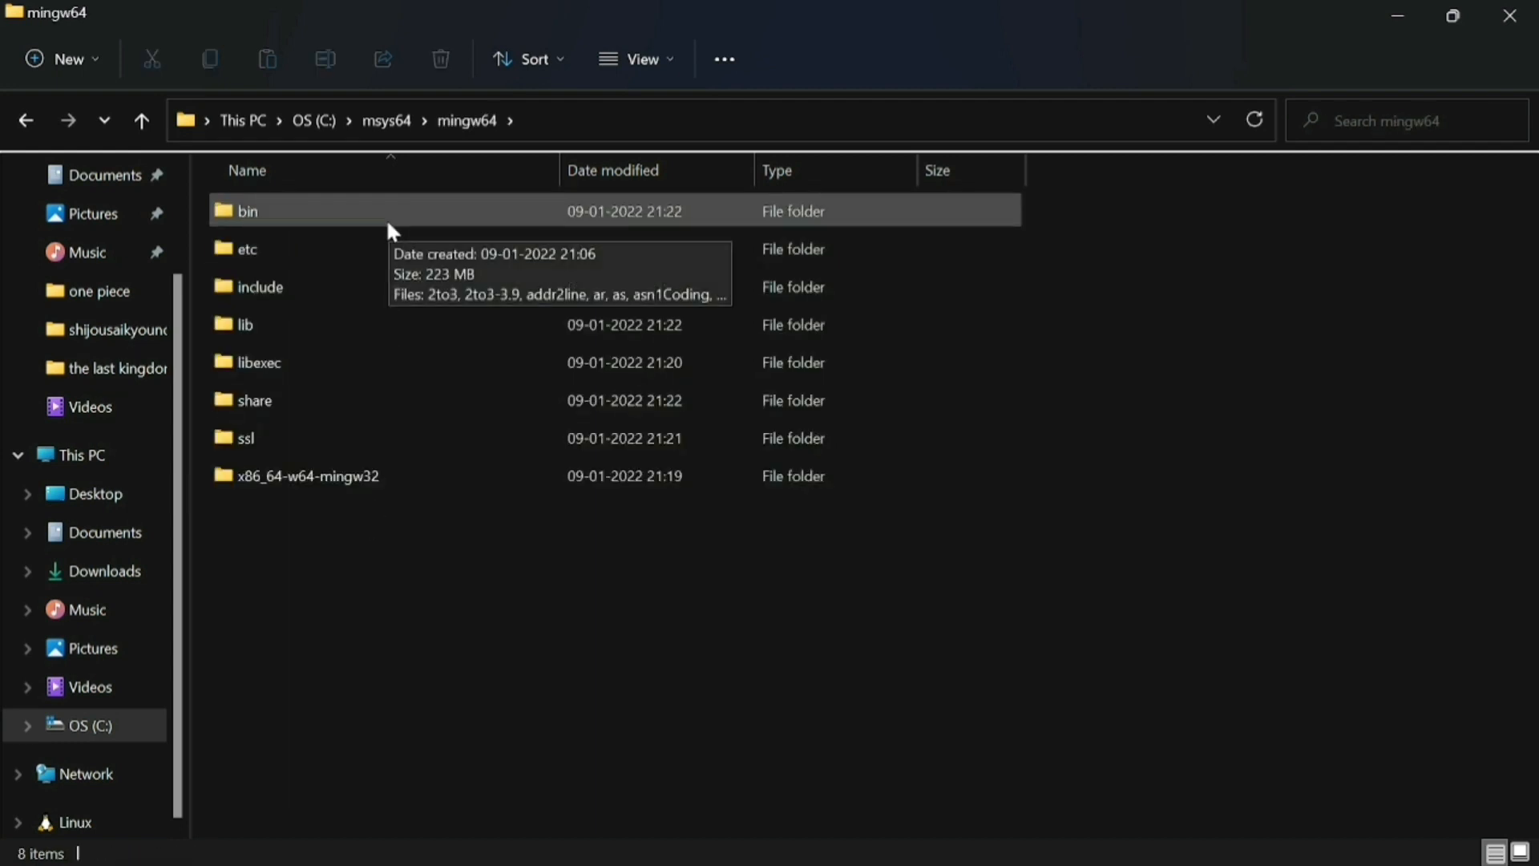
{"action": "double_click", "coordinate": [387, 218]}
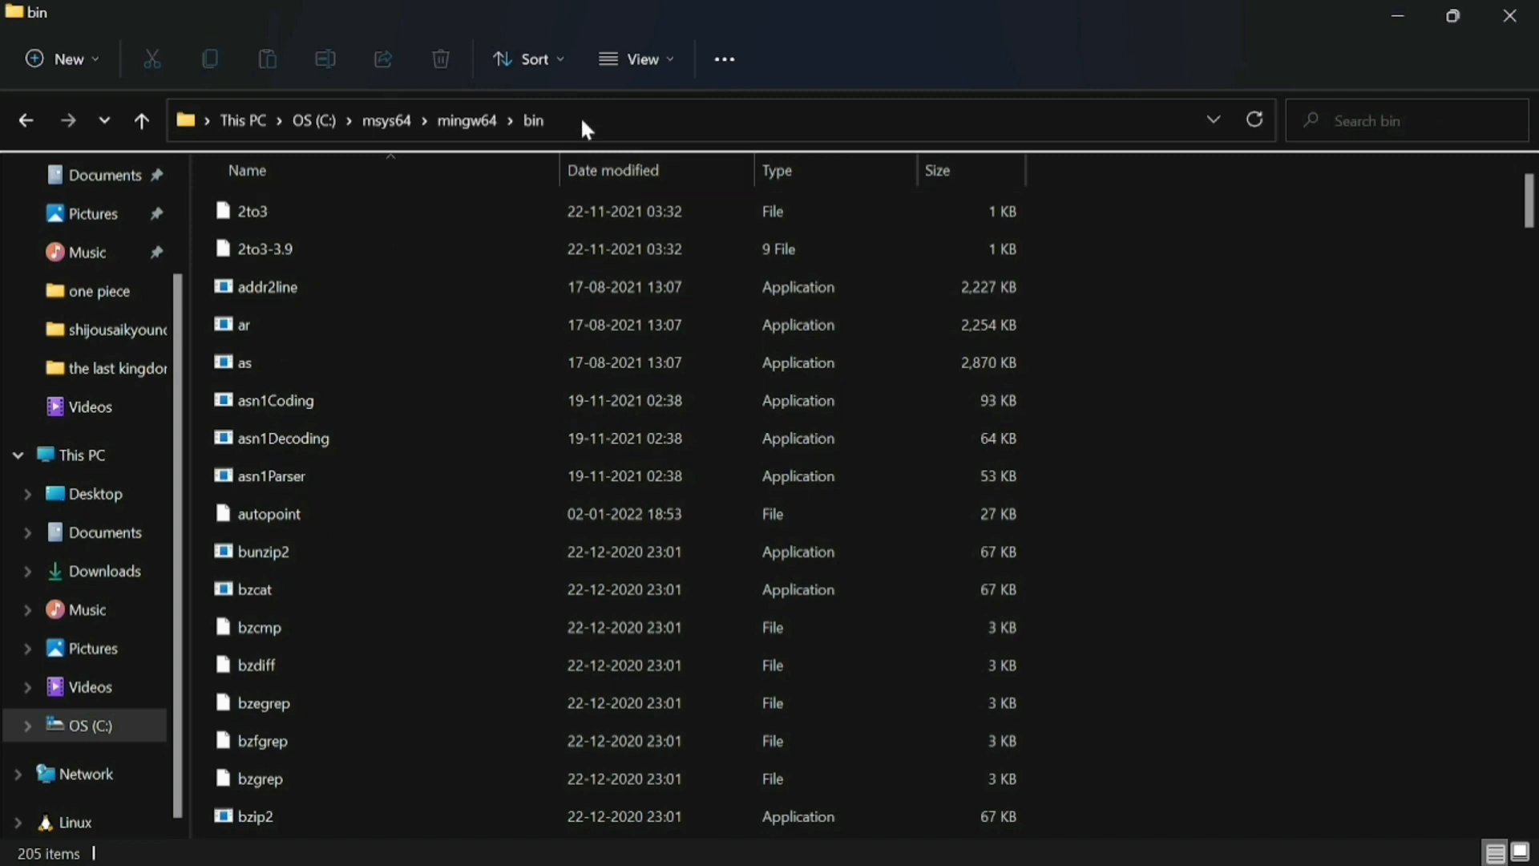
Copy the bin folder's full path C:\msys64\mingw64\bin from the address bar
{"action": "scroll", "coordinate": [752, 452], "scroll_direction": "down", "scroll_amount": 6}
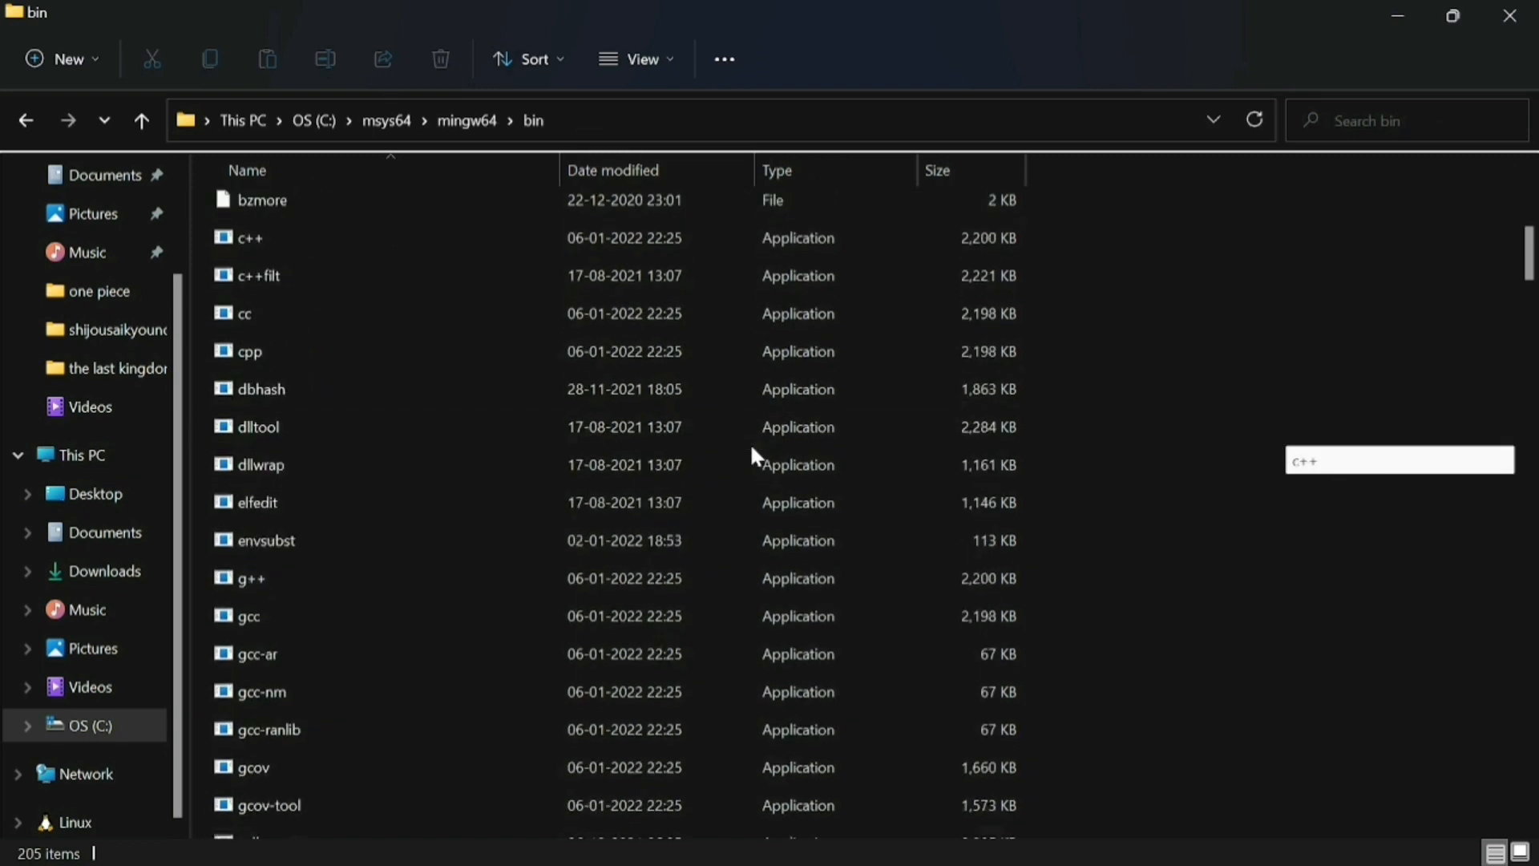
{"action": "scroll", "coordinate": [752, 457], "scroll_direction": "up", "scroll_amount": 7}
{"action": "left_click", "coordinate": [600, 125]}
{"action": "key", "text": "ctrl+c"}
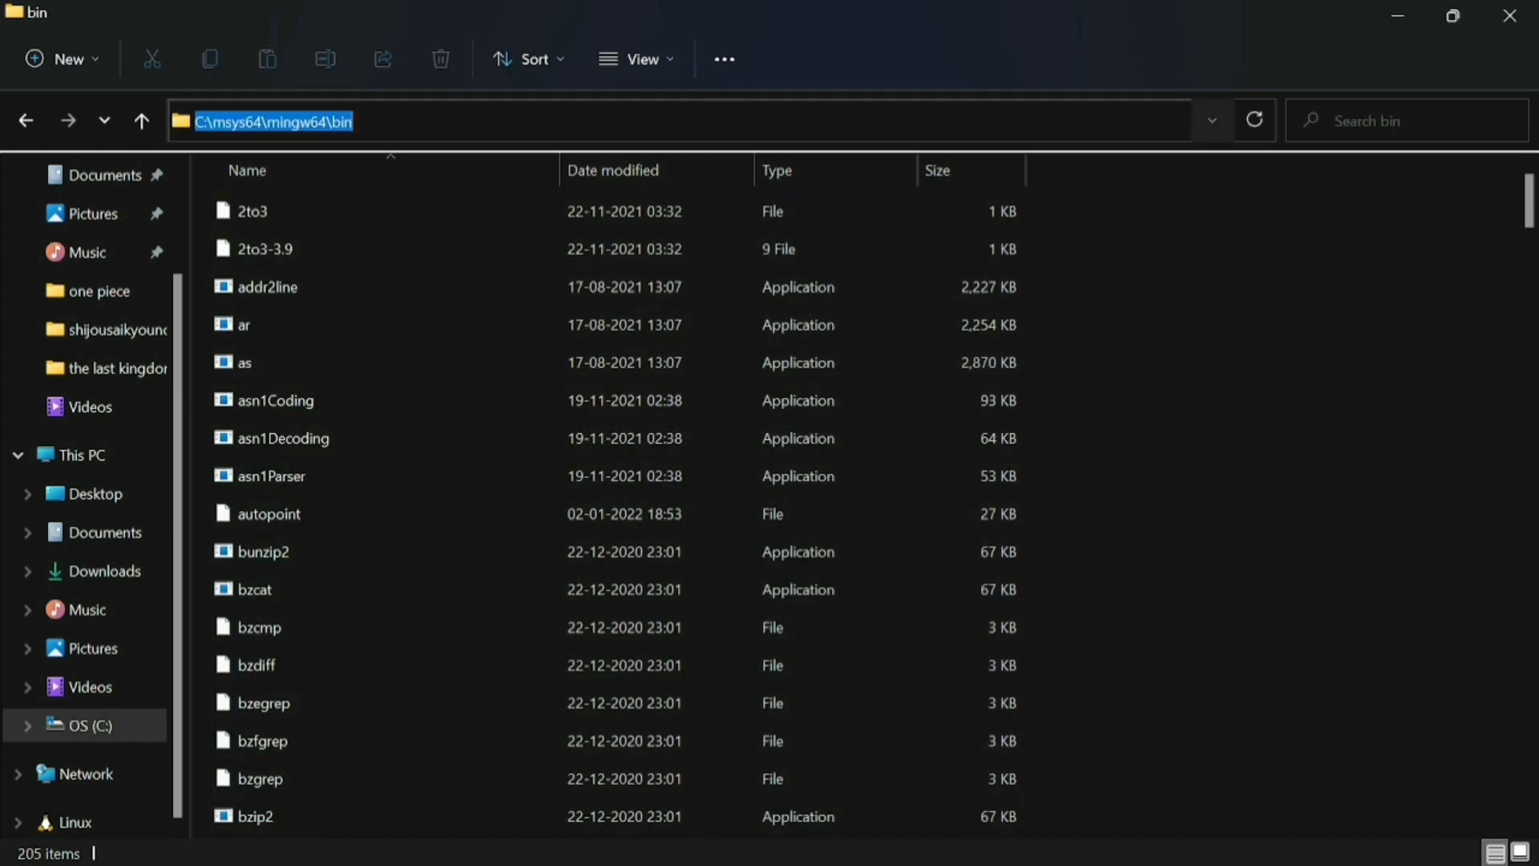
Open This PC's properties and go through Advanced system settings to the Environment Variables dialog
{"action": "right_click", "coordinate": [66, 462]}
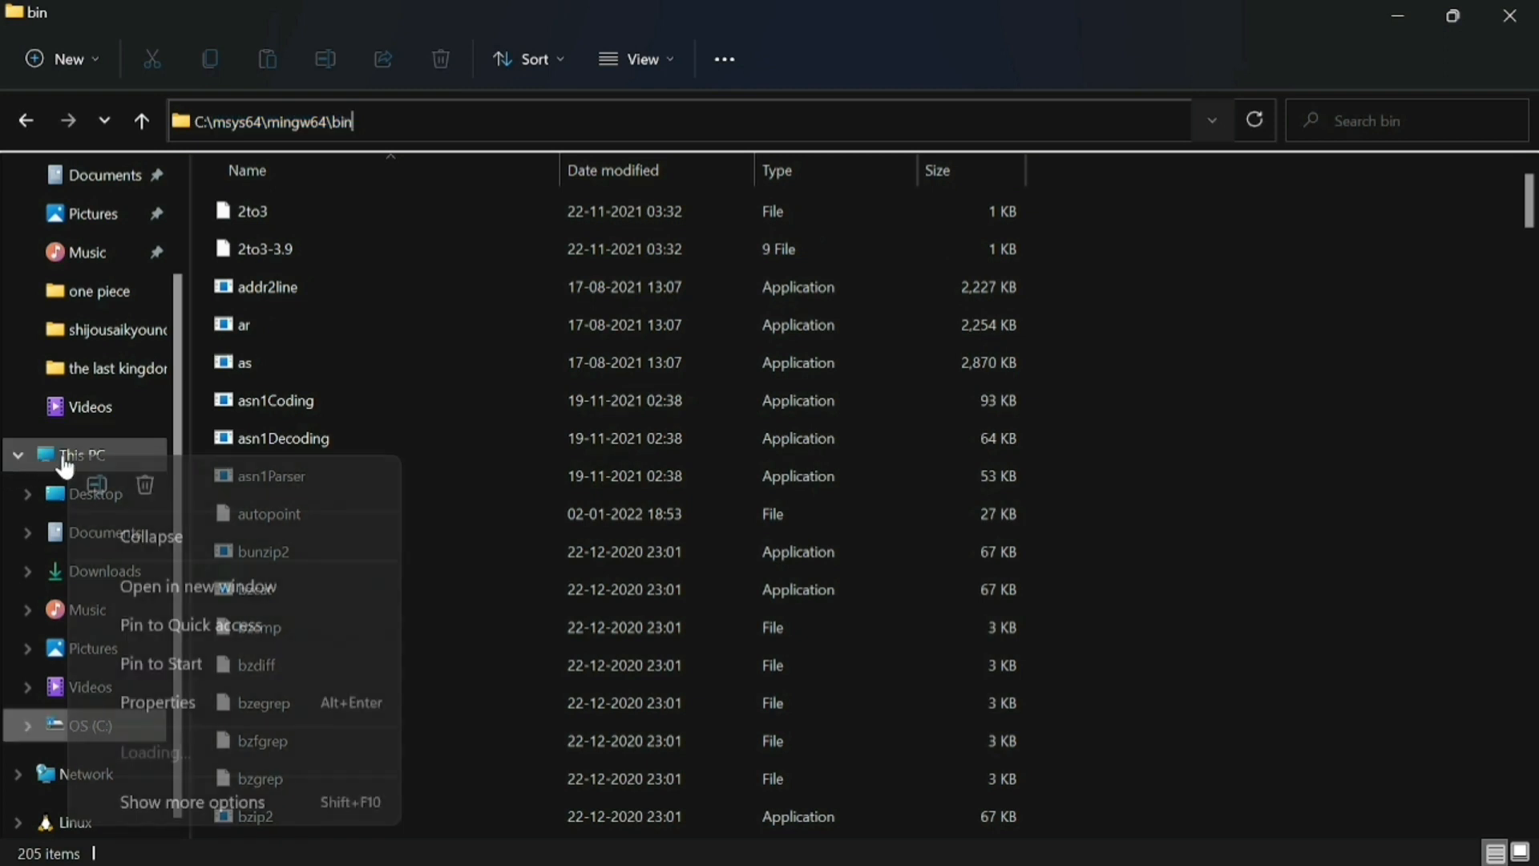
{"action": "left_click", "coordinate": [220, 804]}
{"action": "left_click", "coordinate": [263, 789]}
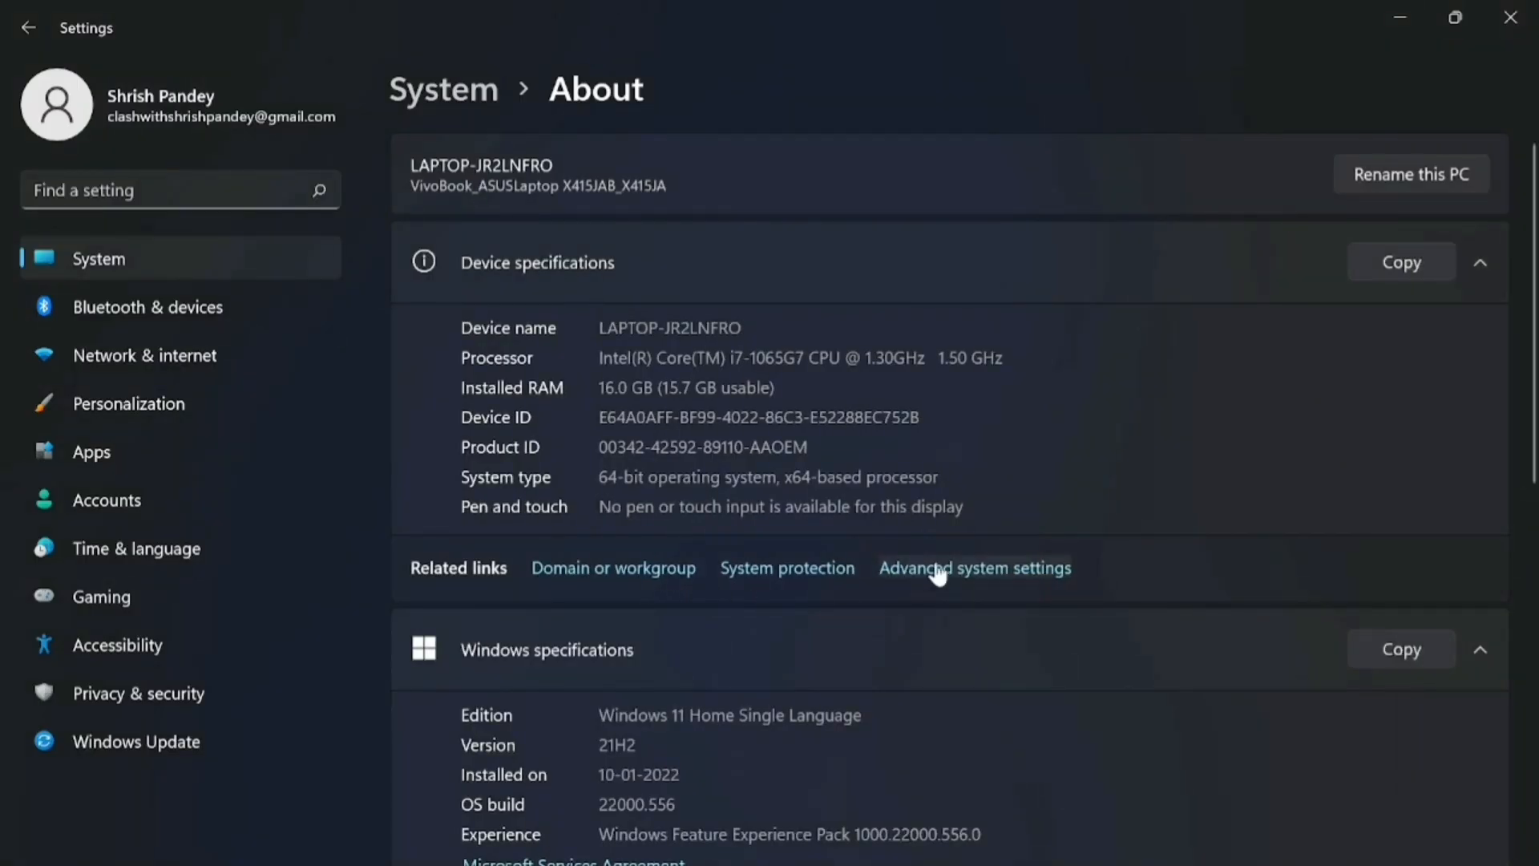
{"action": "left_click", "coordinate": [1002, 569]}
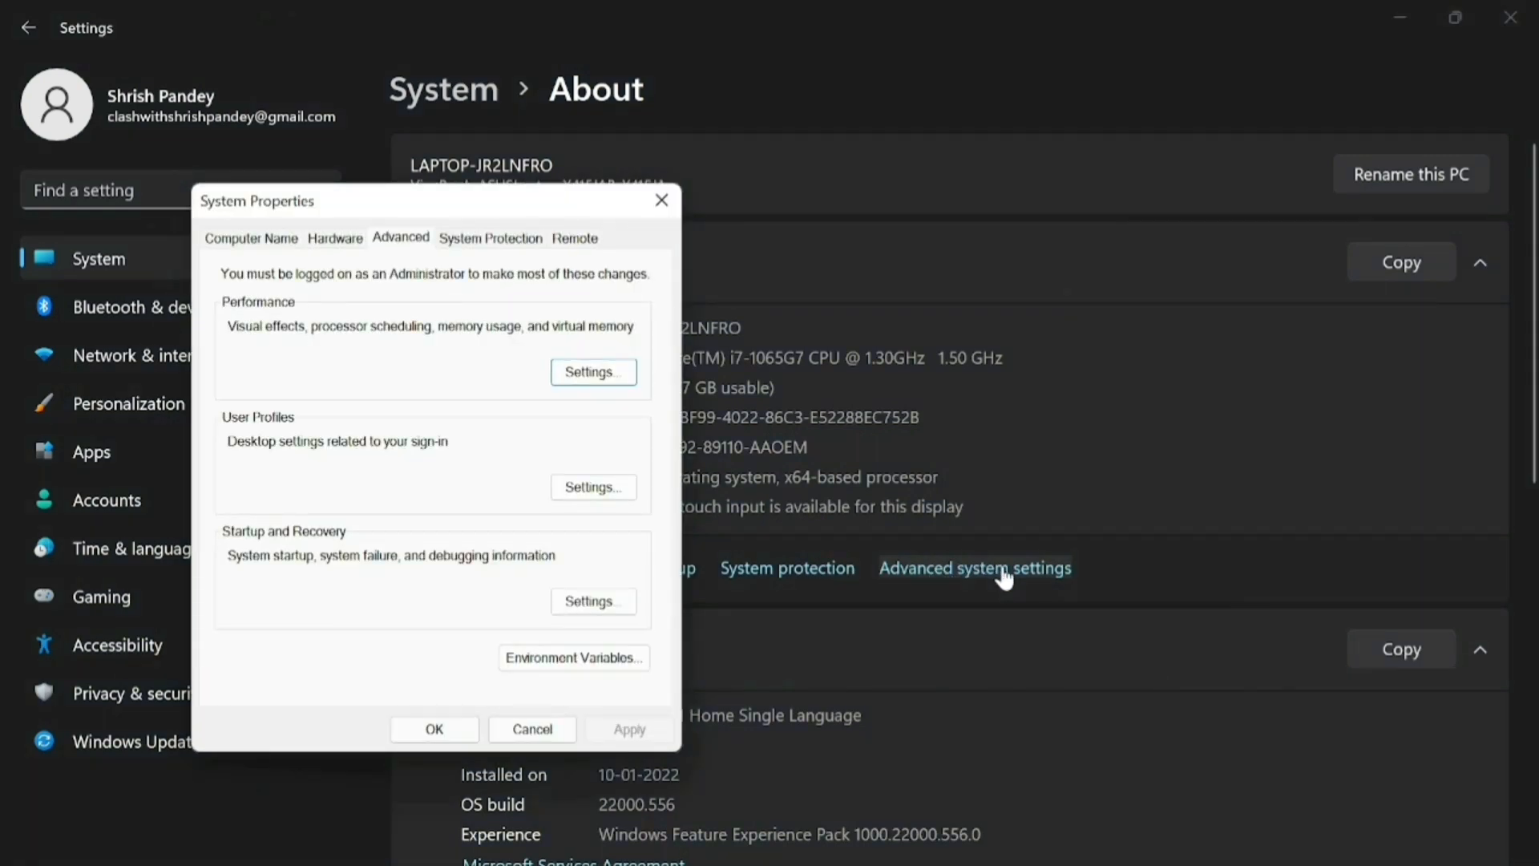
{"action": "left_click", "coordinate": [555, 659]}
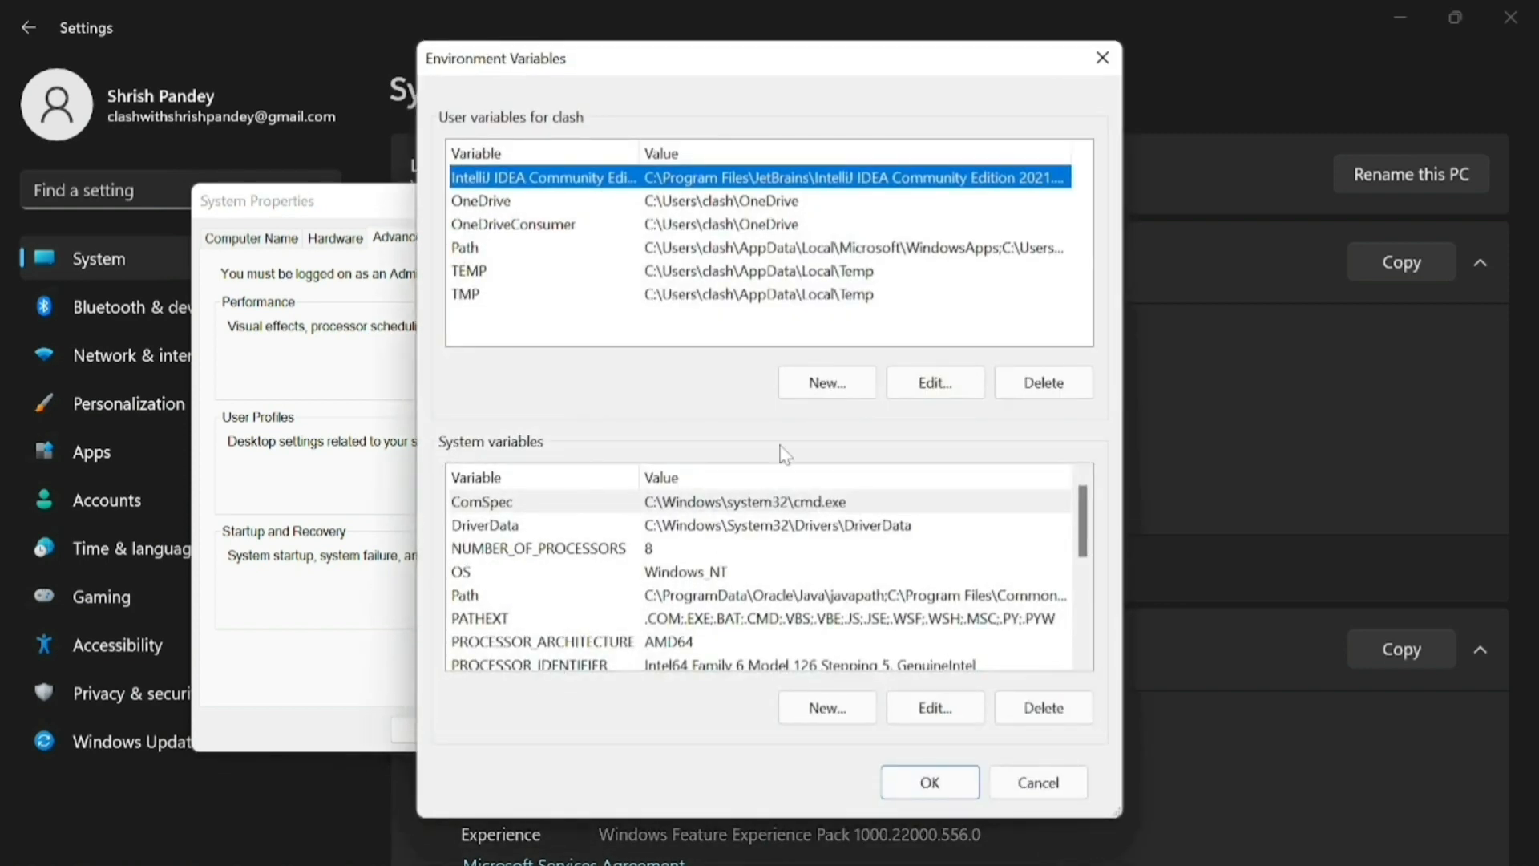
Add C:\msys64\mingw64\bin as a new entry in the user Path variable and confirm all dialogs
{"action": "left_click", "coordinate": [472, 252]}
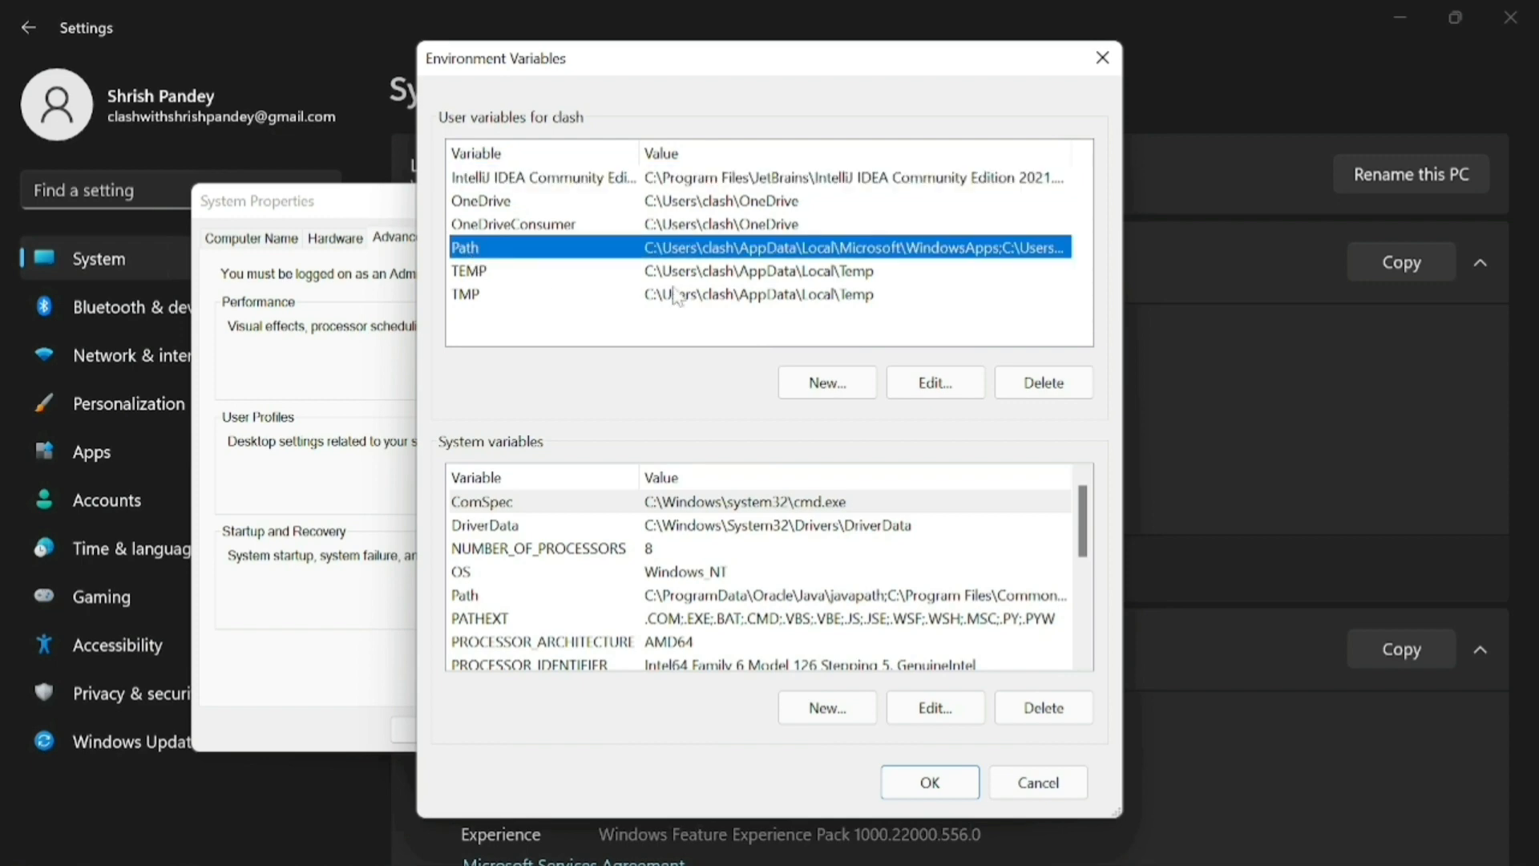
{"action": "left_click", "coordinate": [966, 382]}
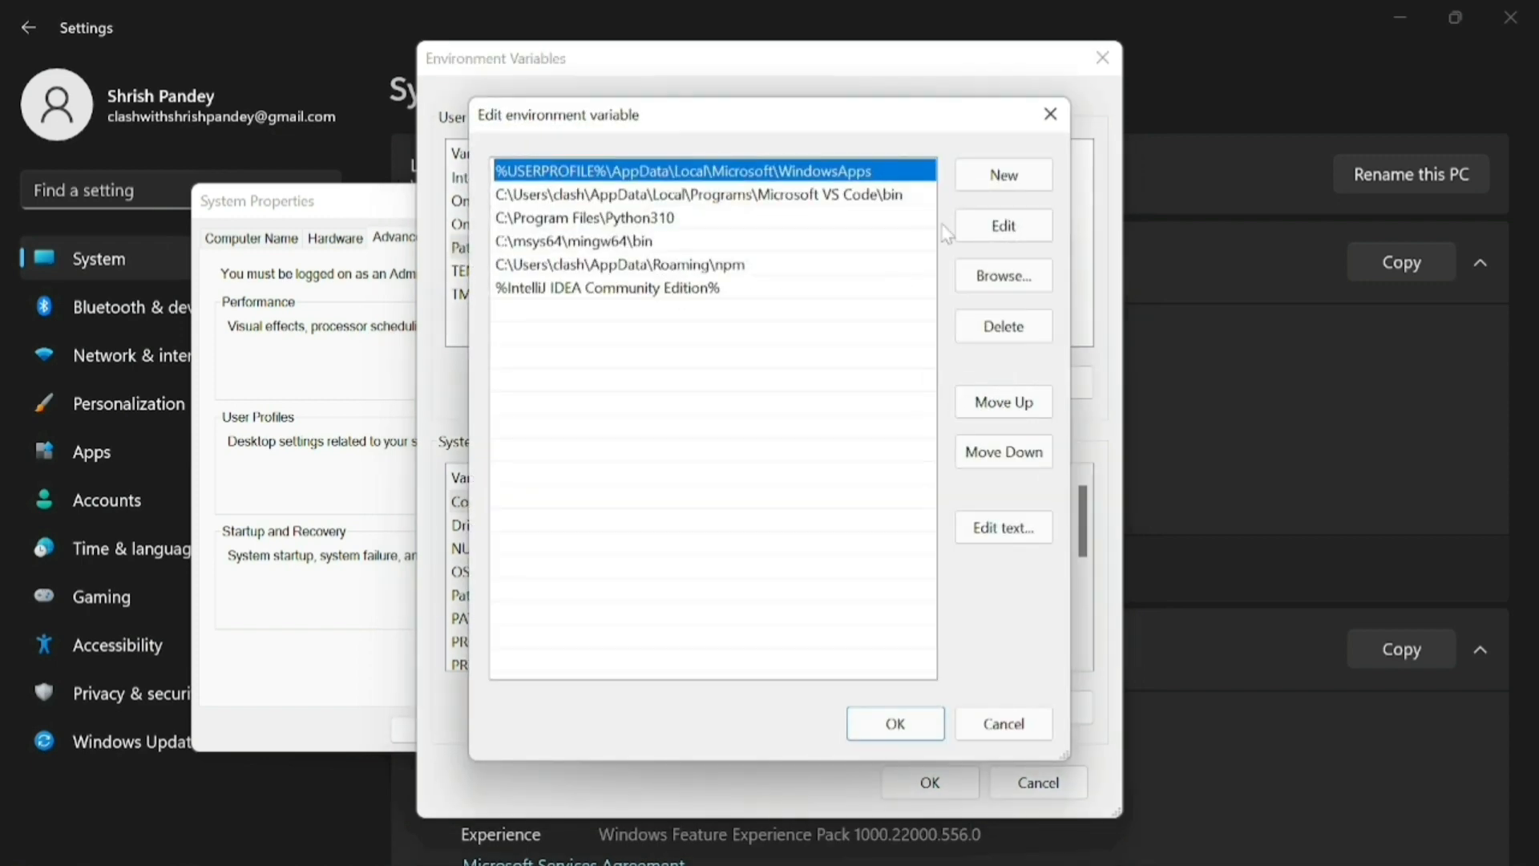
{"action": "left_click", "coordinate": [982, 178]}
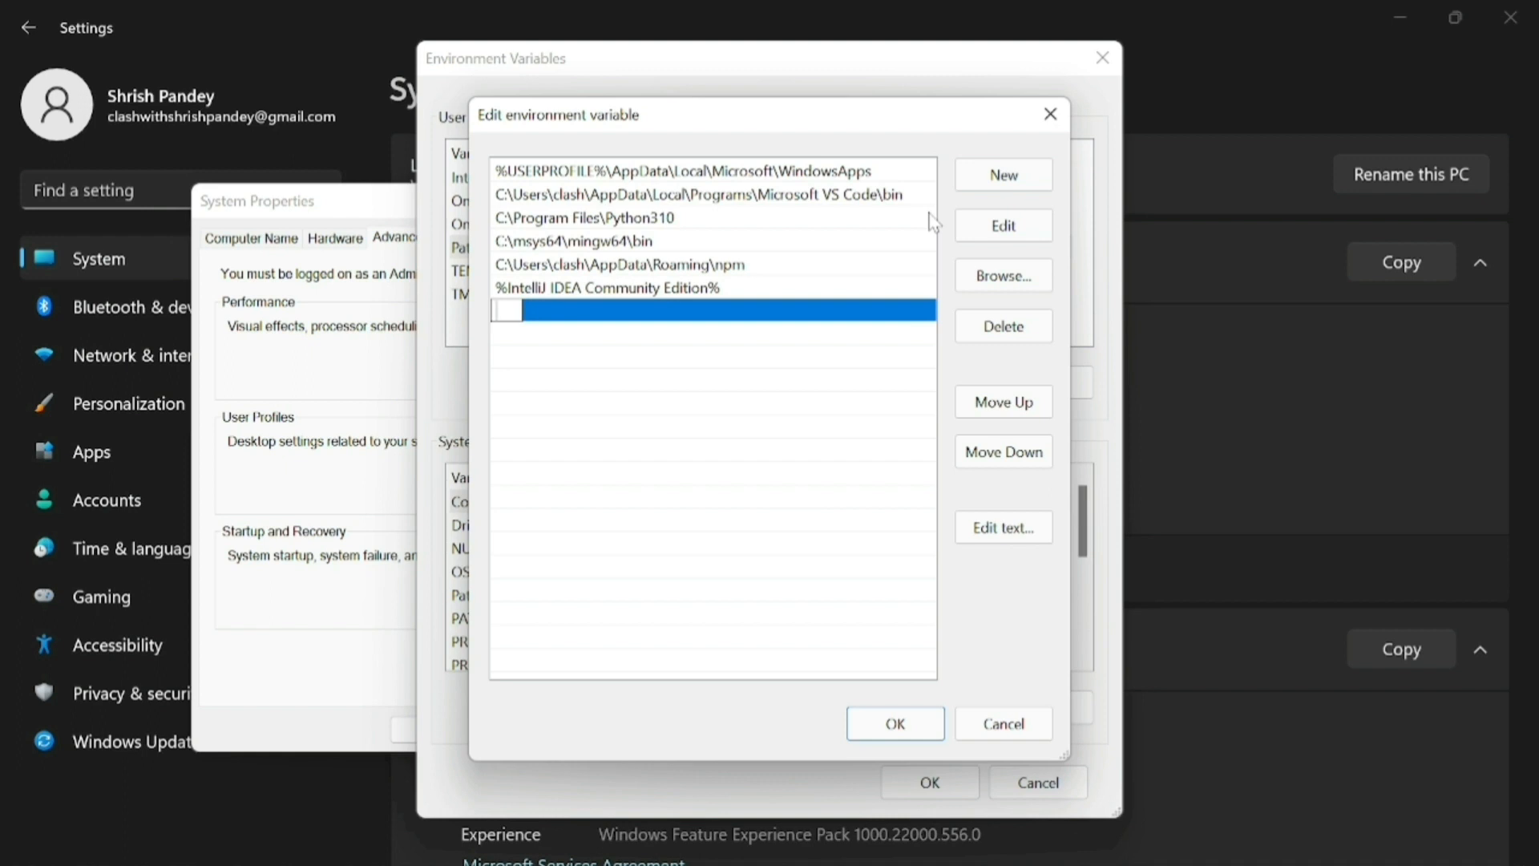
{"action": "key", "text": "ctrl+v"}
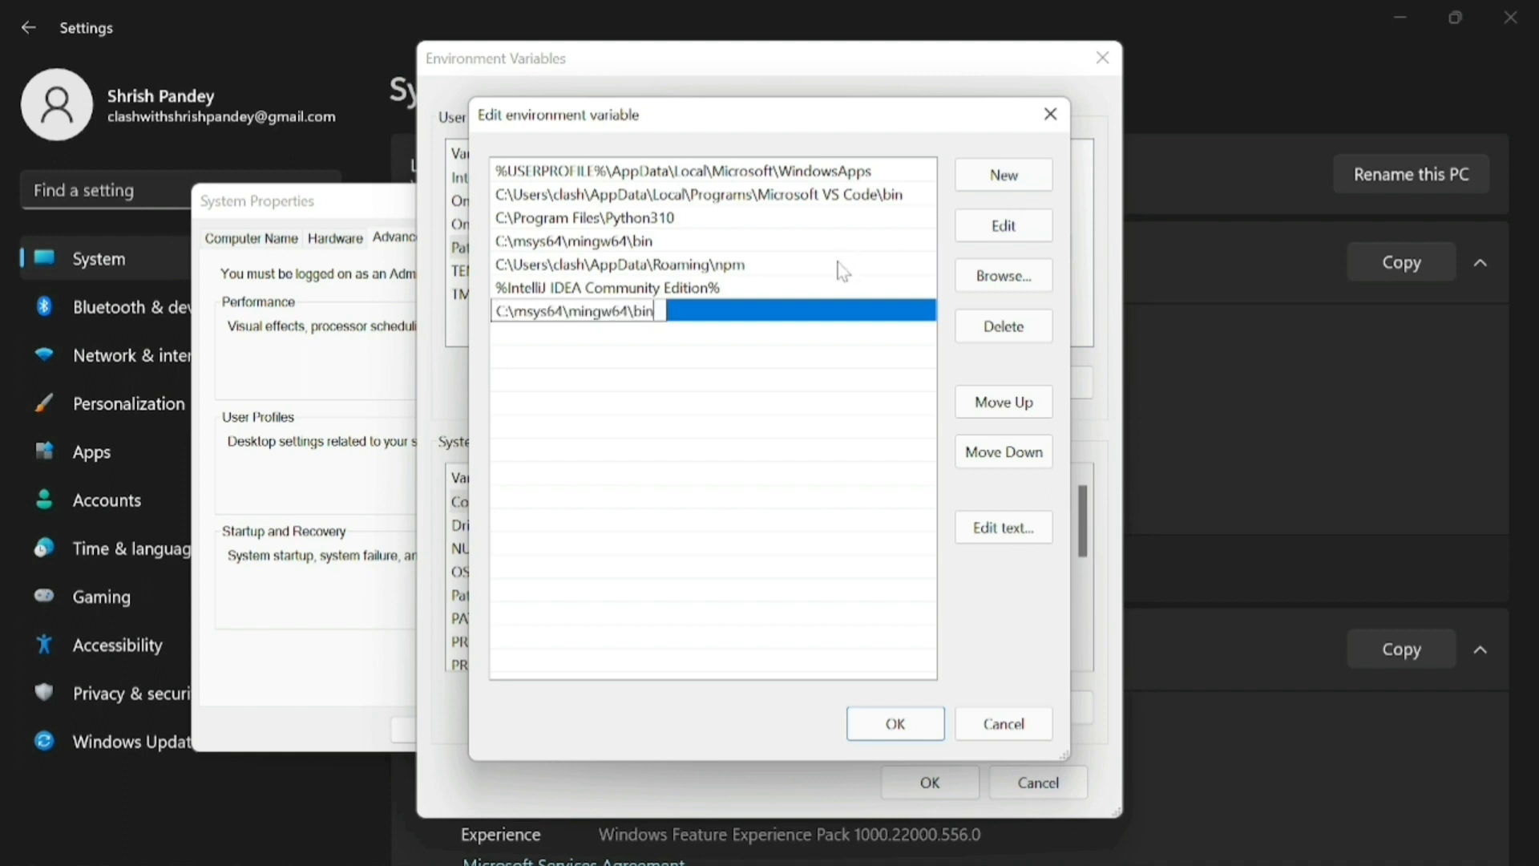
{"action": "key", "text": "Return"}
{"action": "left_click", "coordinate": [896, 723]}
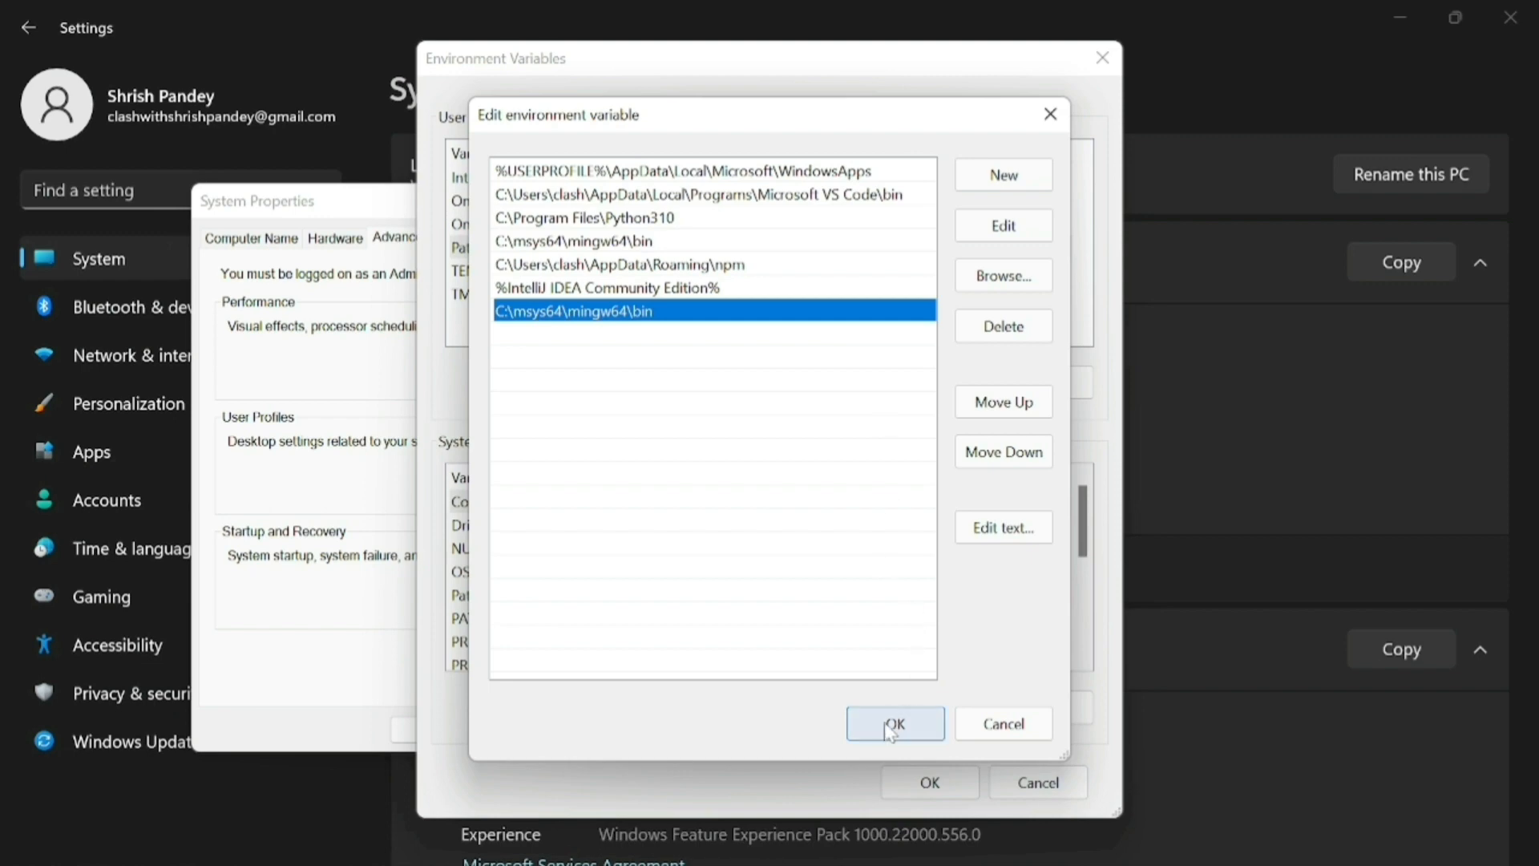
{"action": "left_click", "coordinate": [951, 789]}
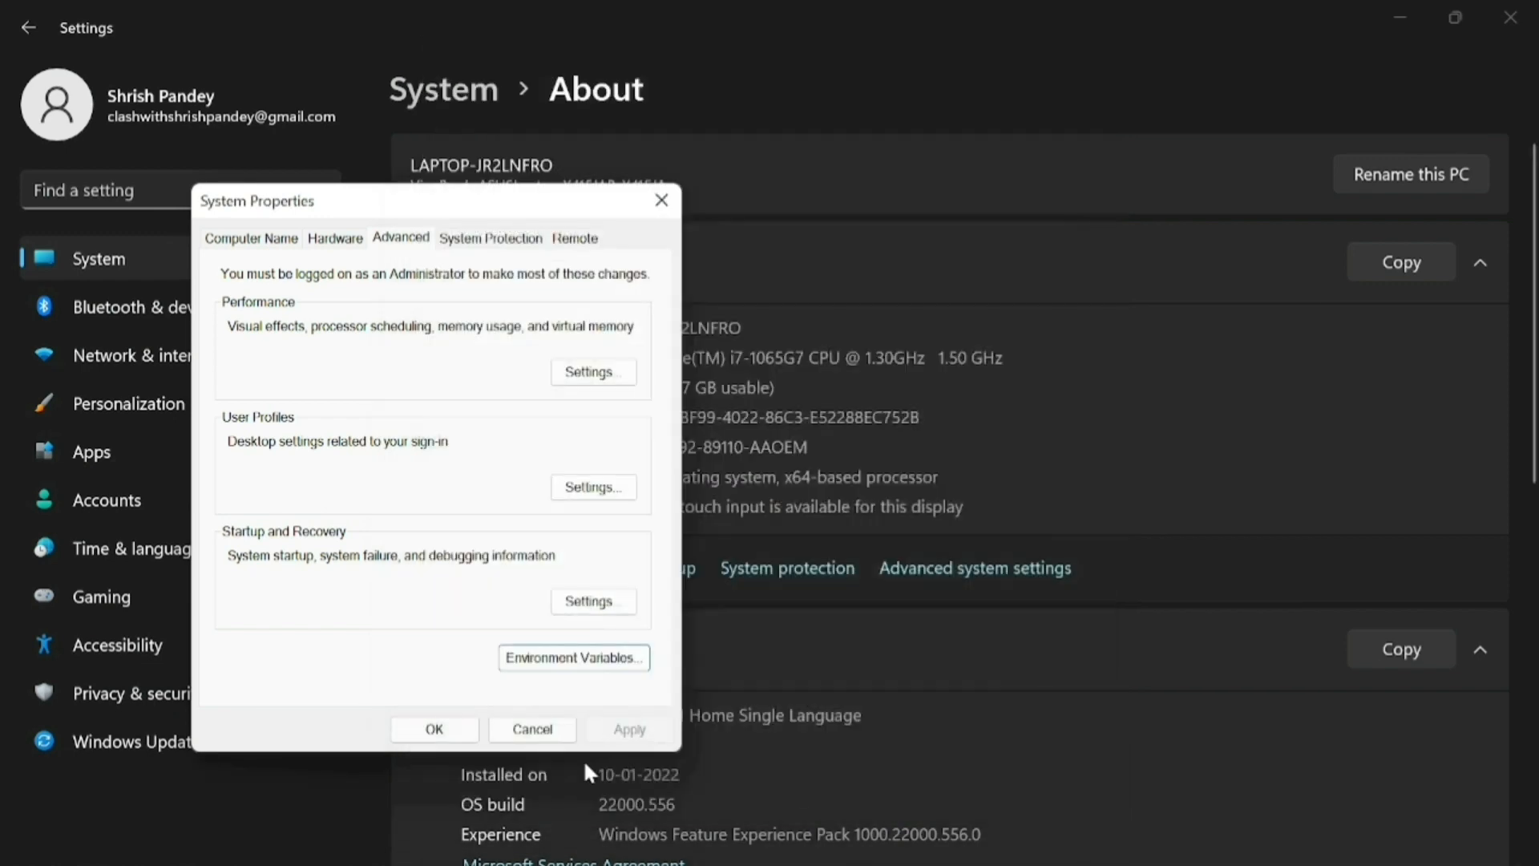
{"action": "left_click", "coordinate": [425, 726]}
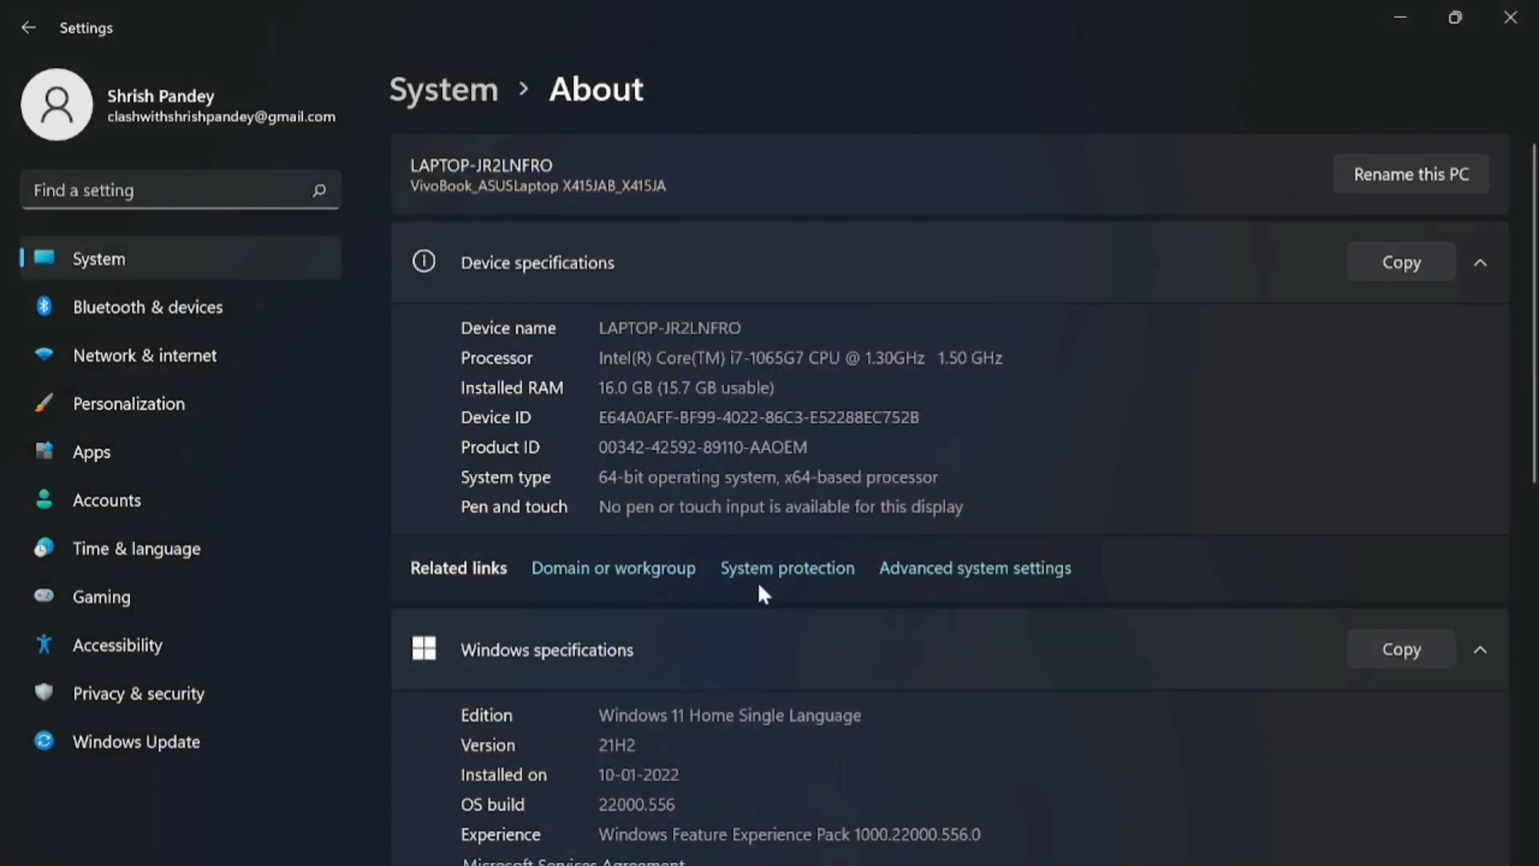
Close the Settings and File Explorer windows, minimize the browser, and dismiss the suggestion notification
{"action": "left_click", "coordinate": [1510, 17]}
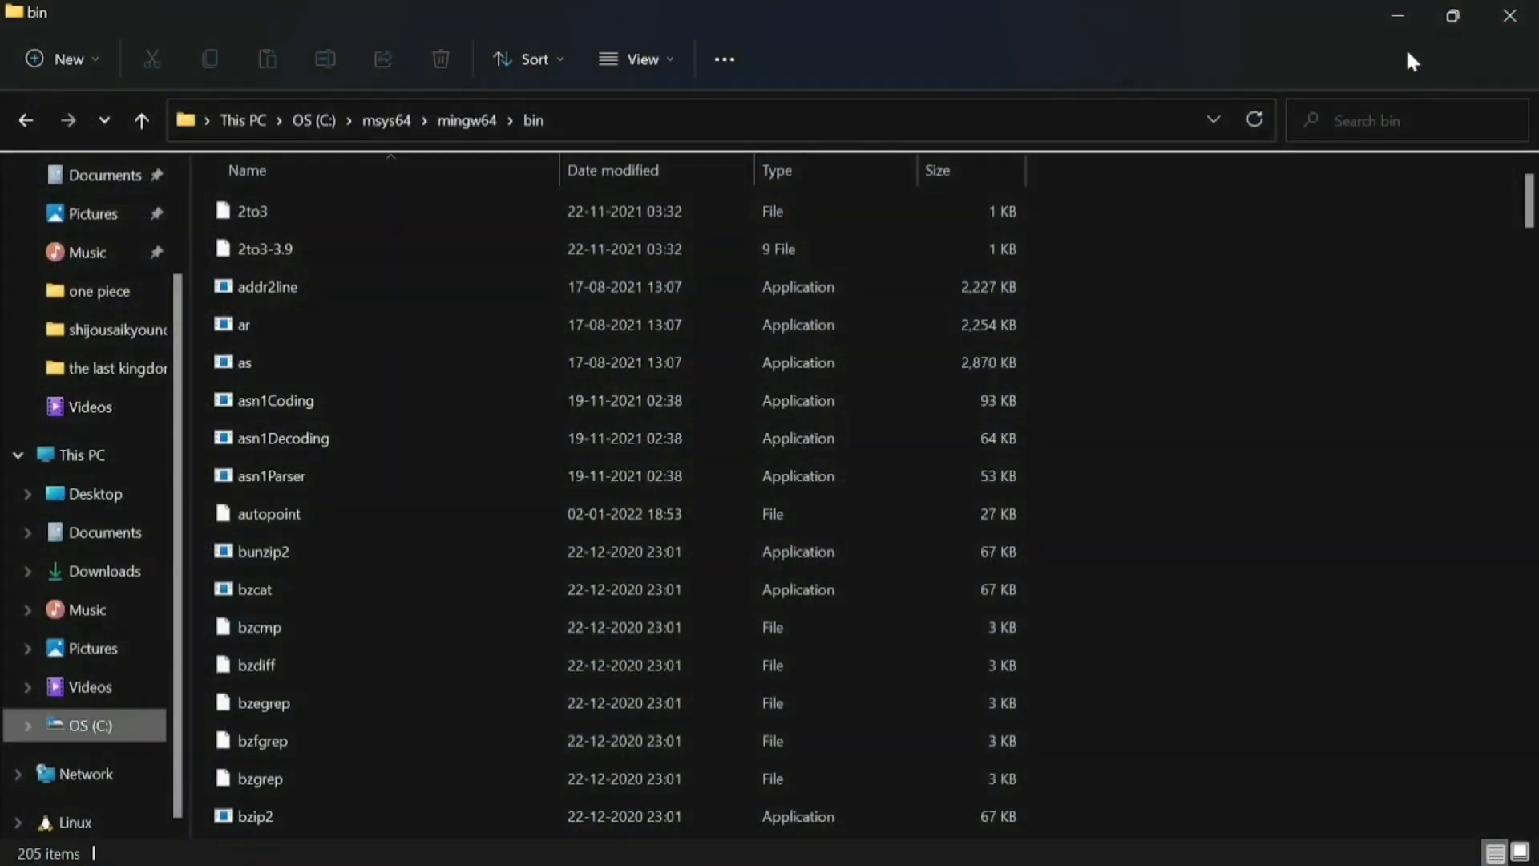
{"action": "left_click", "coordinate": [1532, 16]}
{"action": "left_click", "coordinate": [1399, 12]}
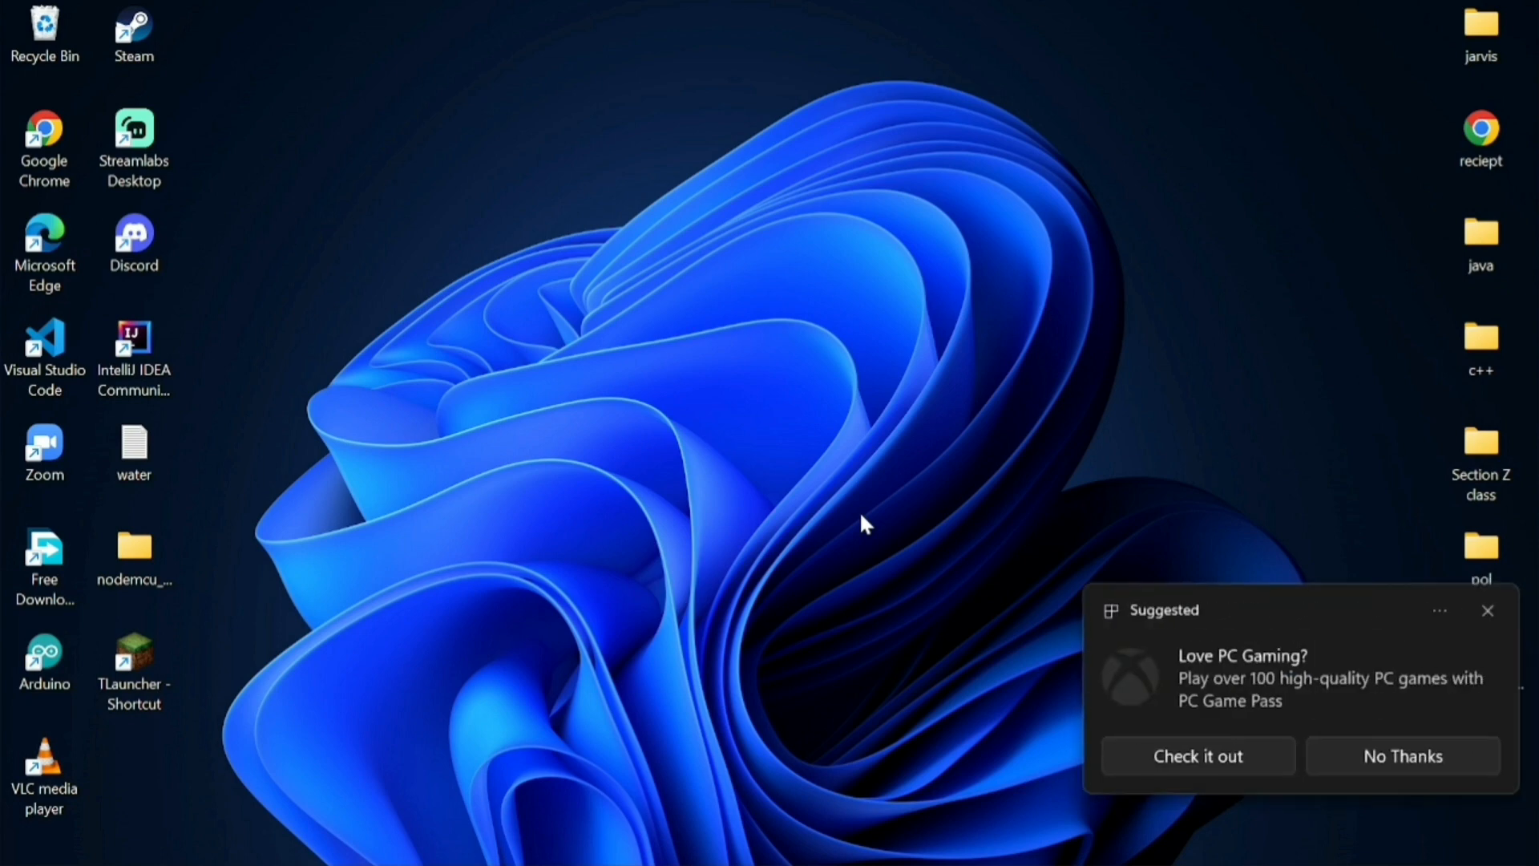
{"action": "left_click", "coordinate": [1487, 609]}
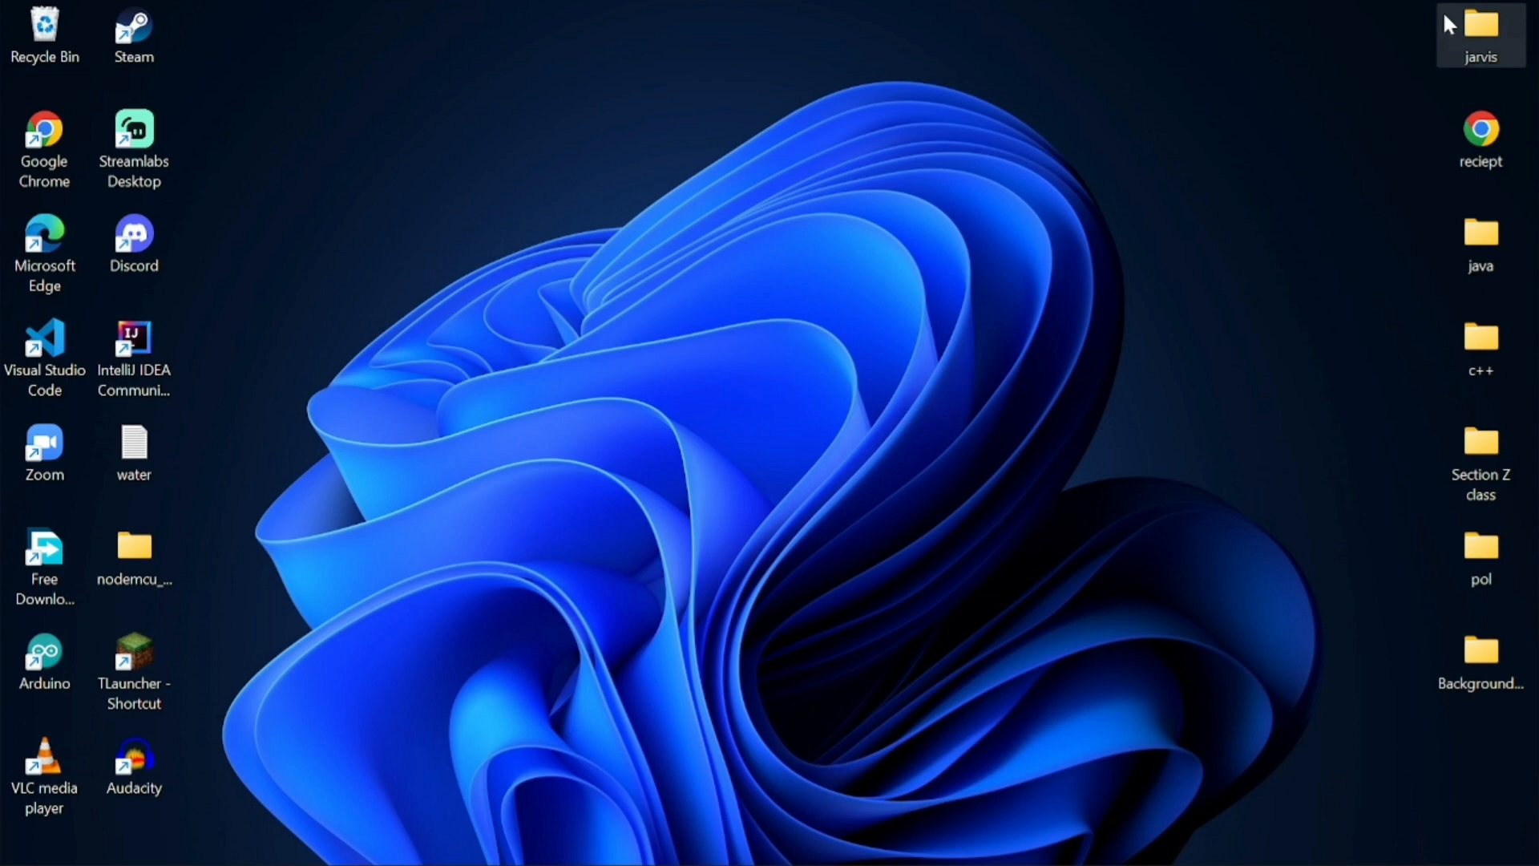
{"action": "mouse_move", "coordinate": [1101, 851]}
{"action": "left_click", "coordinate": [1010, 851]}
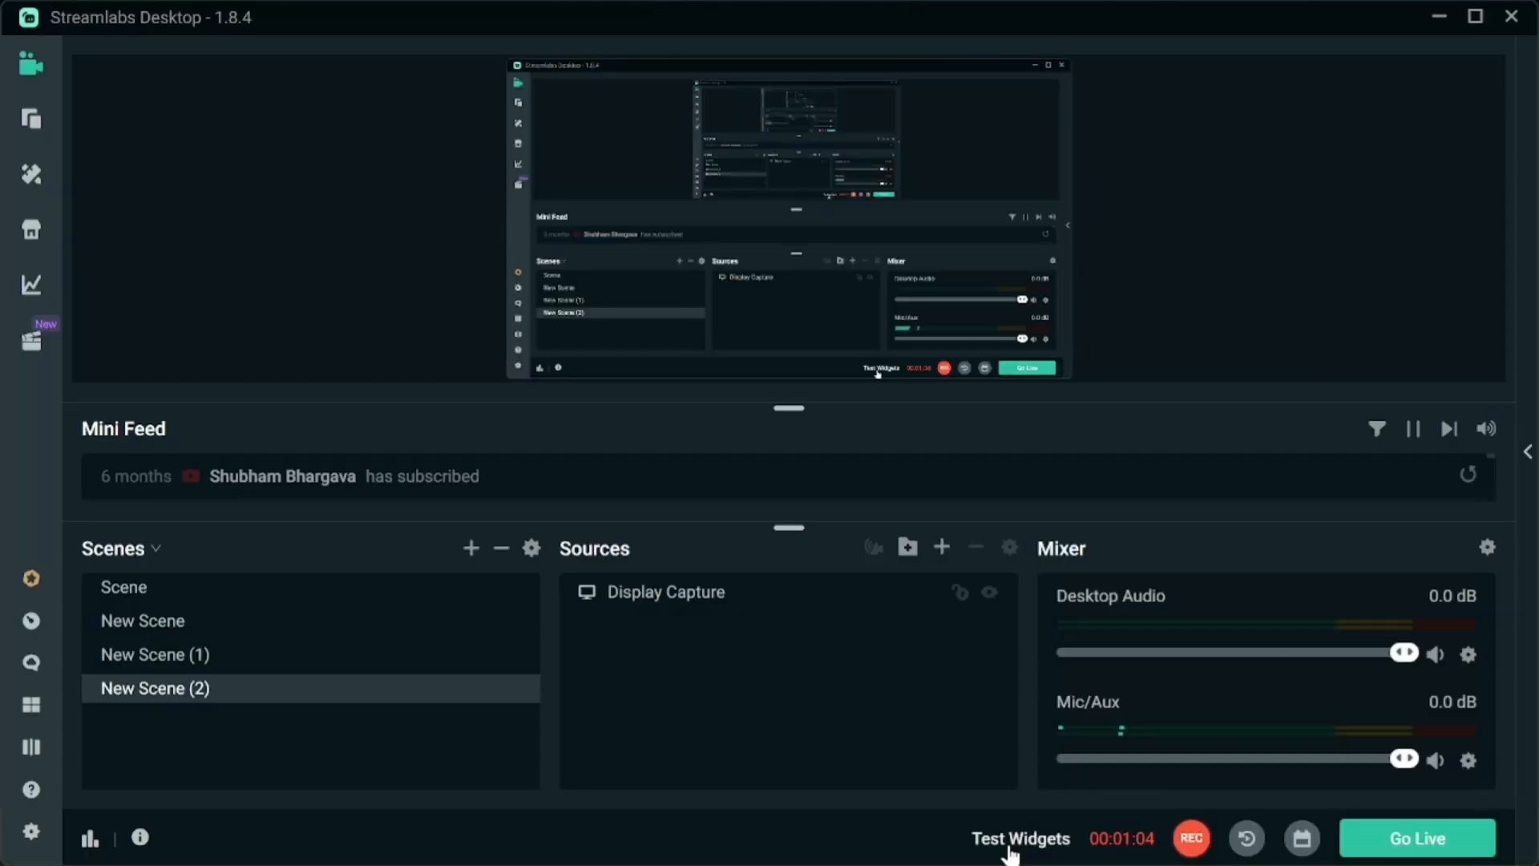